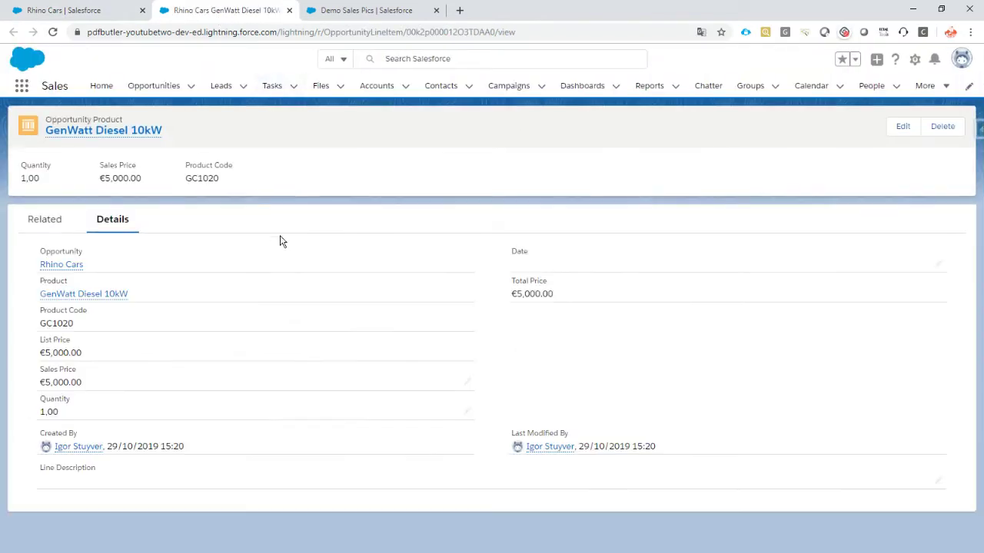
# Open the GenWatt Diesel 10kW product from the opportunity product's details and preview its attached motor 2 file
pyautogui.click(66, 221)
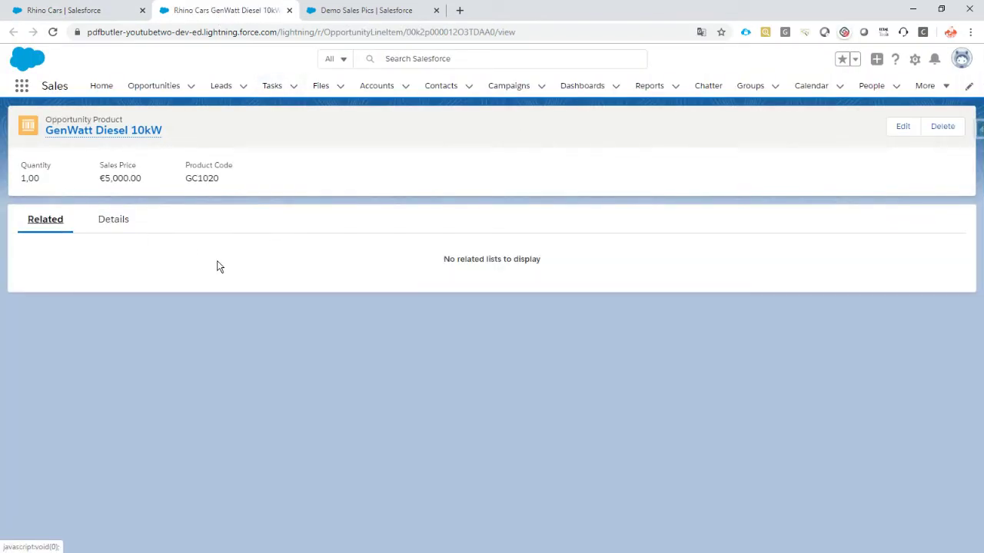
pyautogui.click(111, 220)
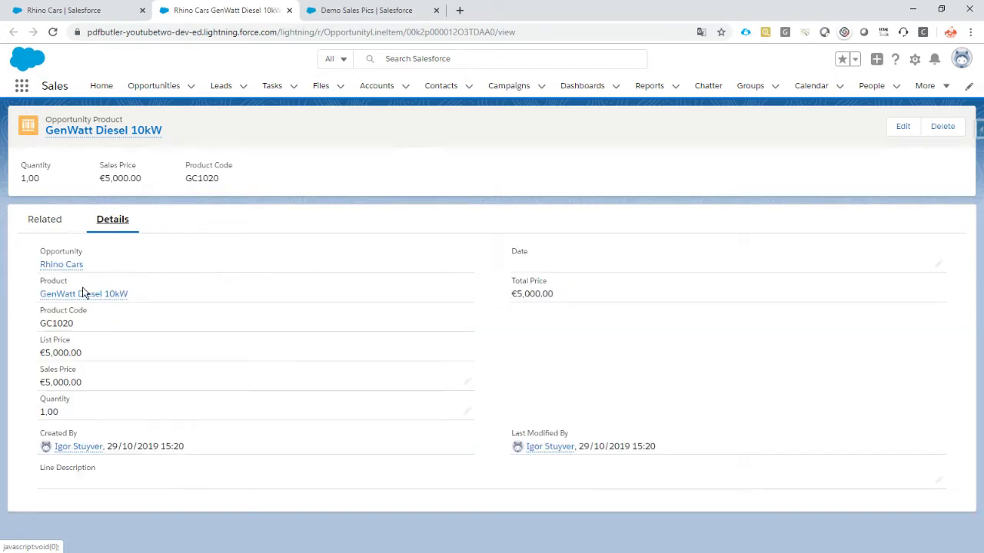
pyautogui.click(84, 295)
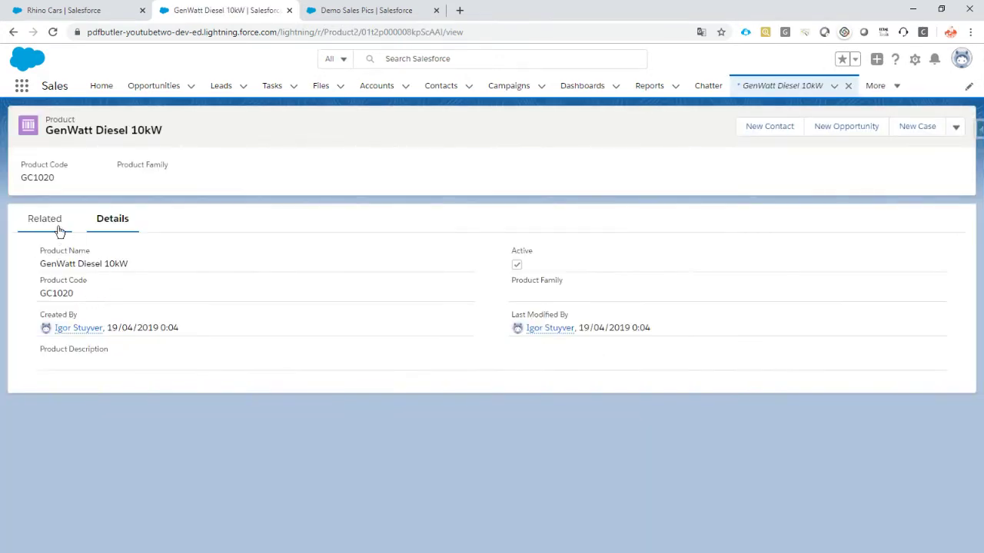
pyautogui.click(57, 226)
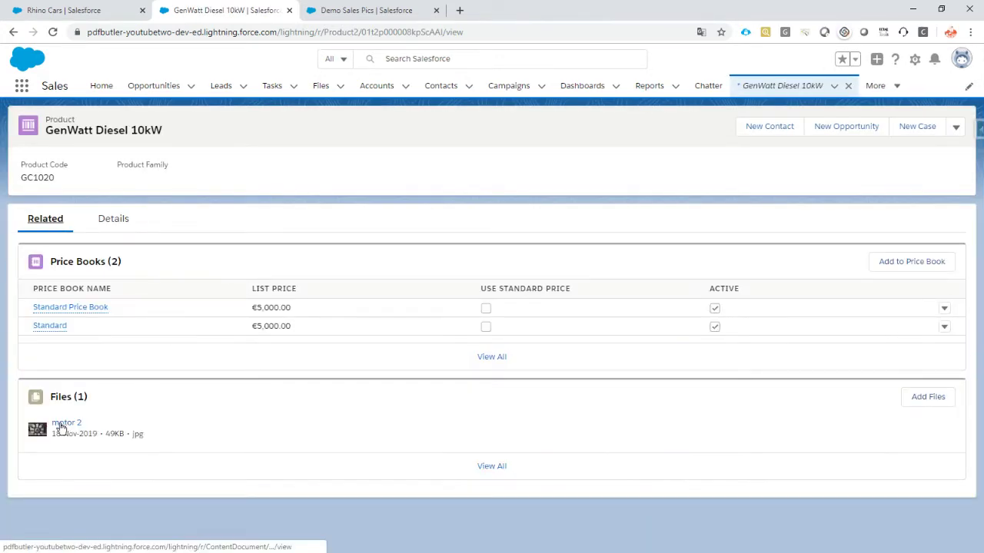
pyautogui.click(64, 425)
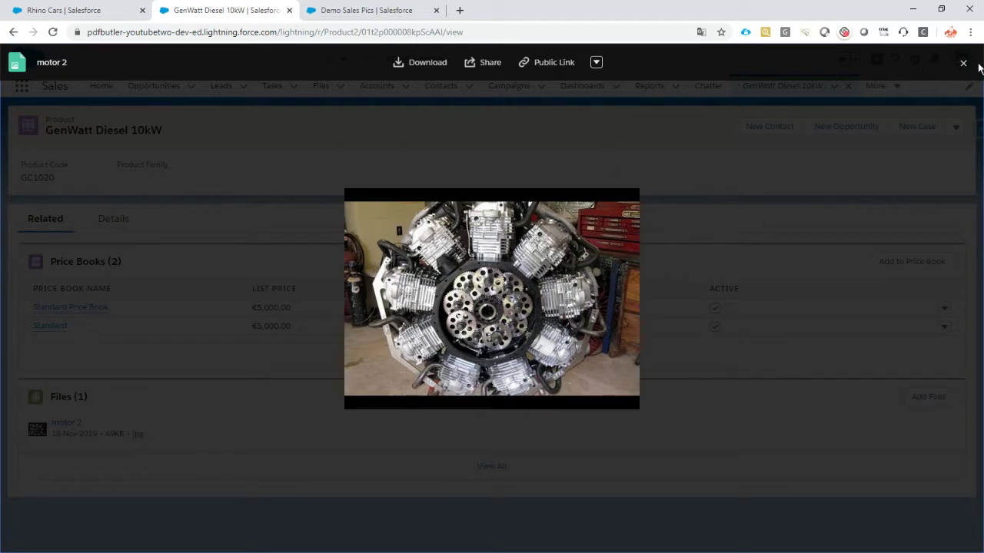
pyautogui.click(963, 63)
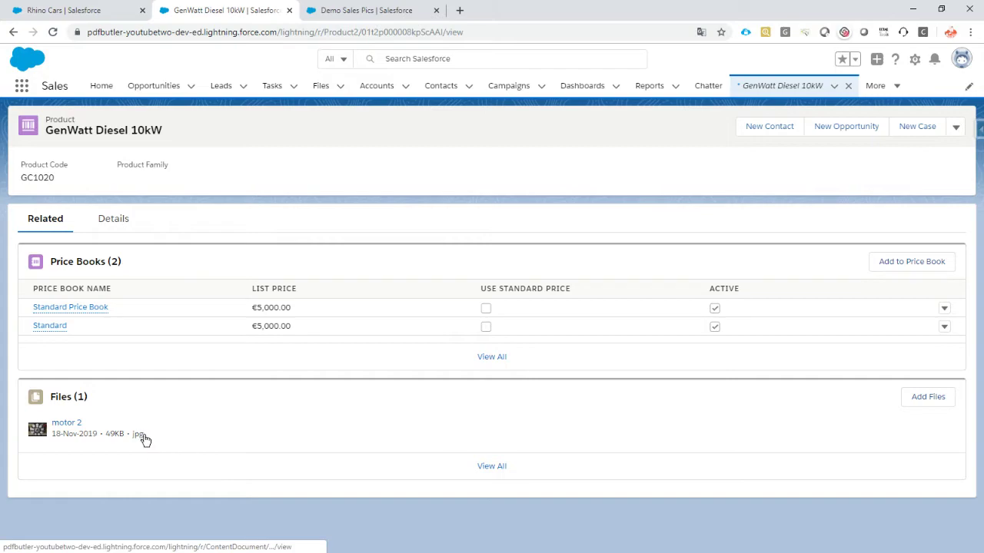
# Switch to the Sales Picture.docx template in Word and check the object name of the grey placeholder picture in the Logo column
pyautogui.hotkey('alt', 'Tab')
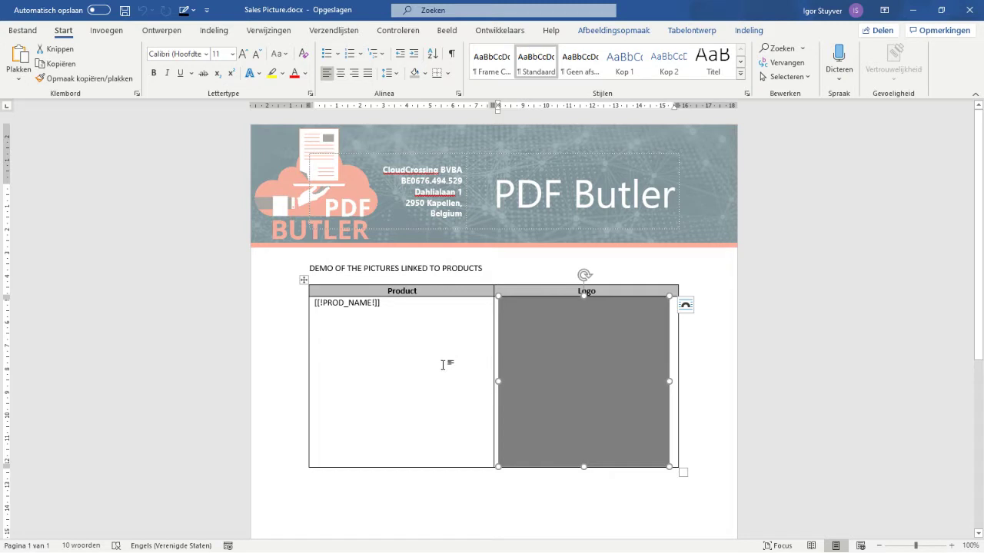
pyautogui.click(386, 316)
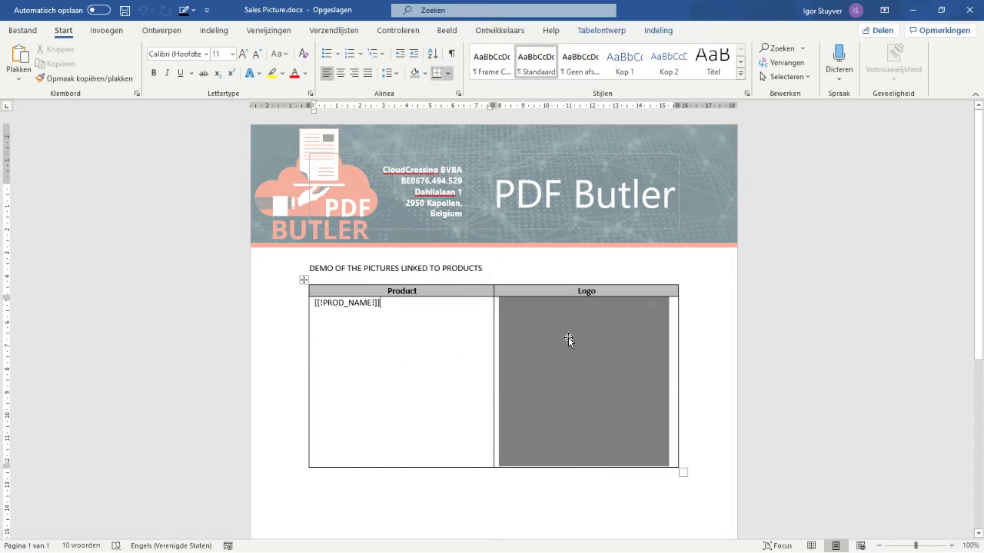
pyautogui.click(281, 321)
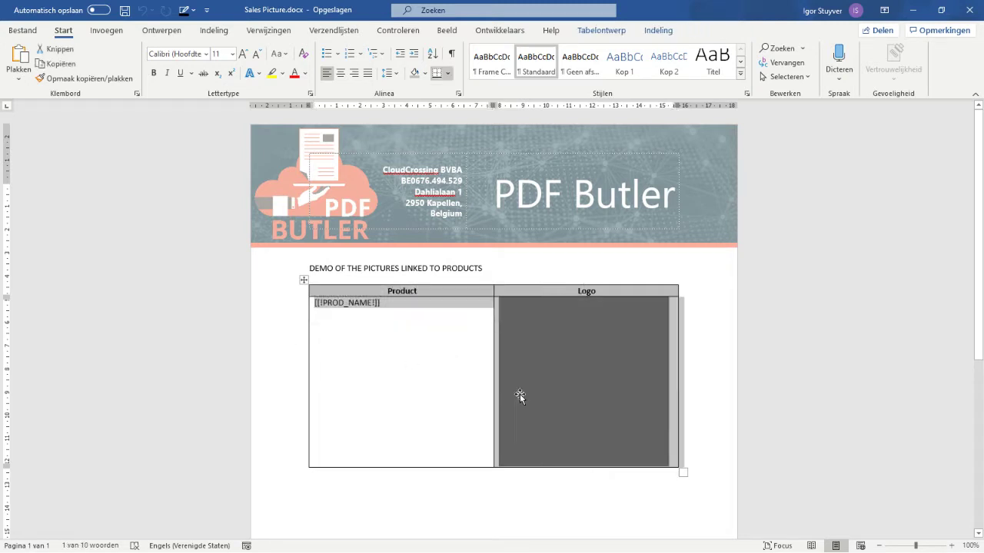
pyautogui.click(570, 369)
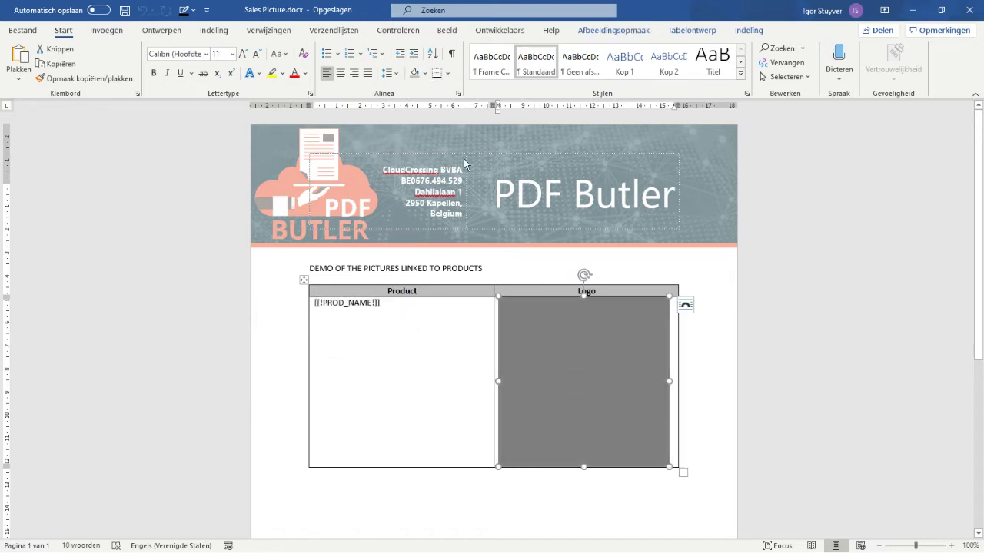
pyautogui.click(684, 32)
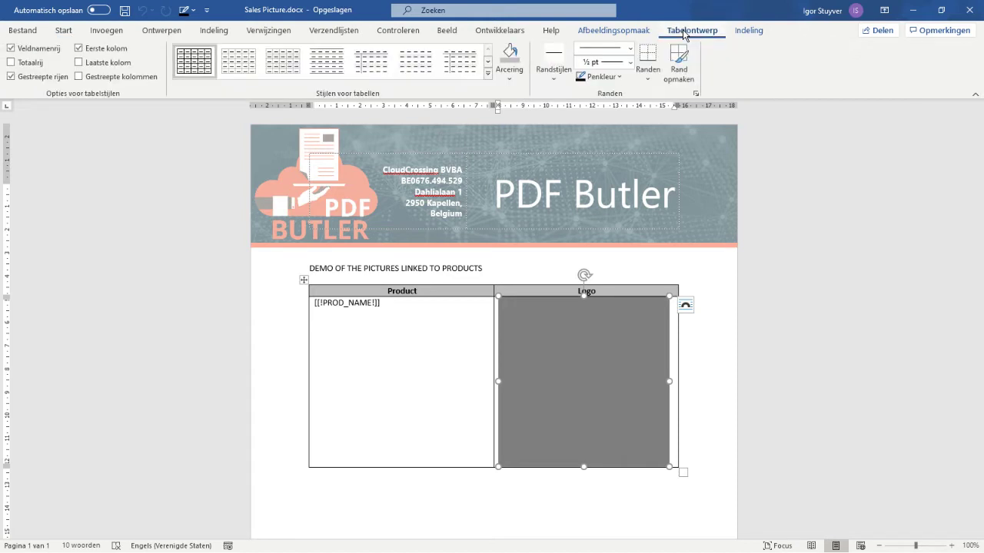
pyautogui.click(620, 32)
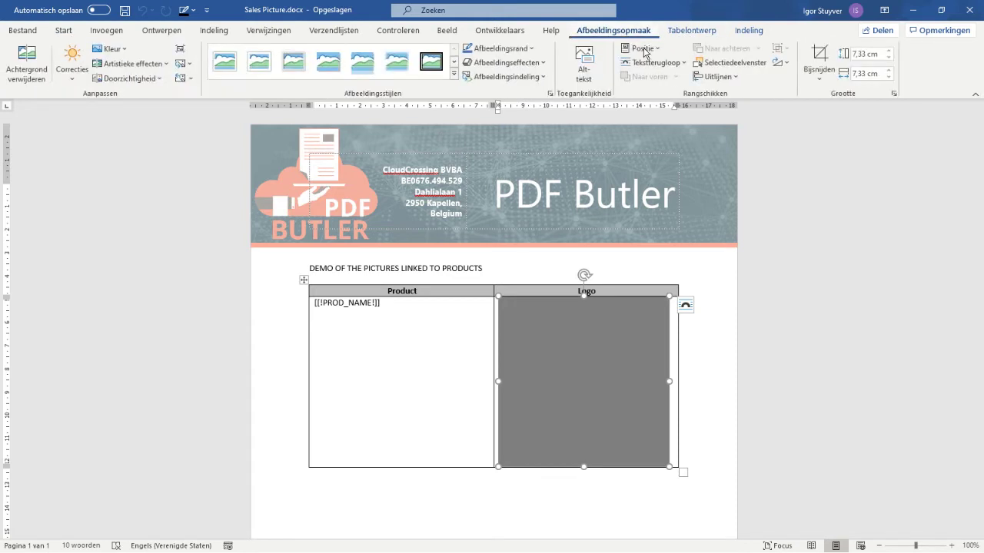
pyautogui.click(721, 65)
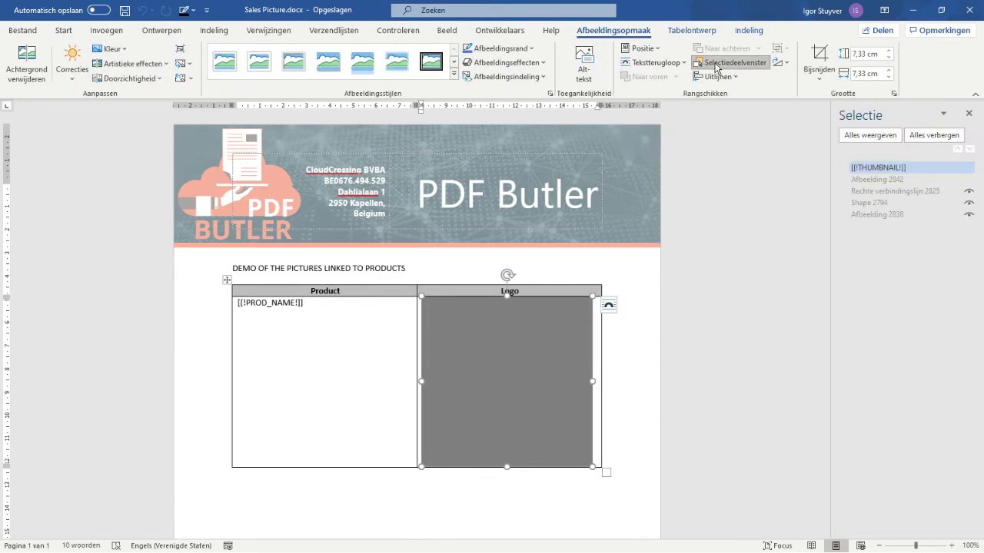
pyautogui.click(883, 171)
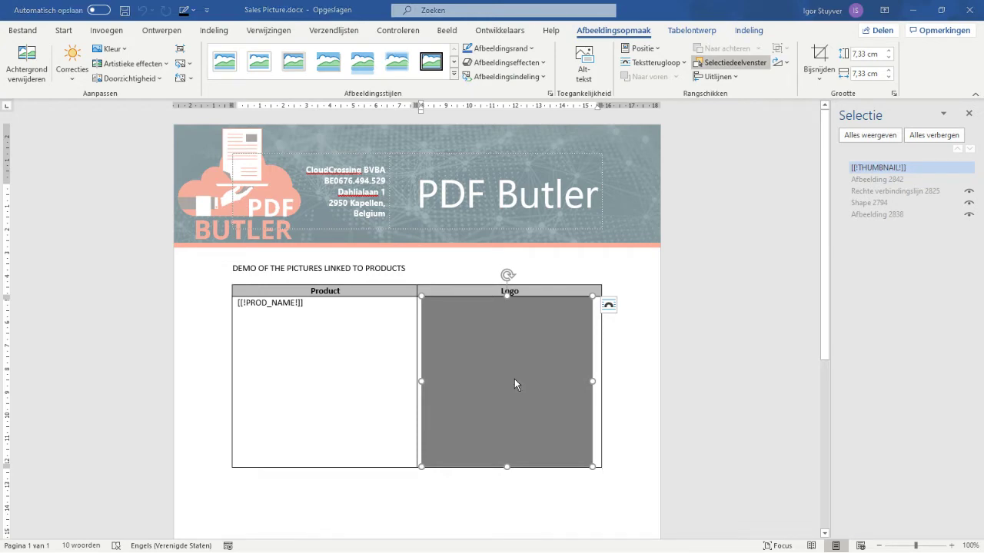
# Return to Salesforce and review the Rhino Cars opportunity and the GenWatt Diesel 10kW product
pyautogui.hotkey('alt', 'Tab')
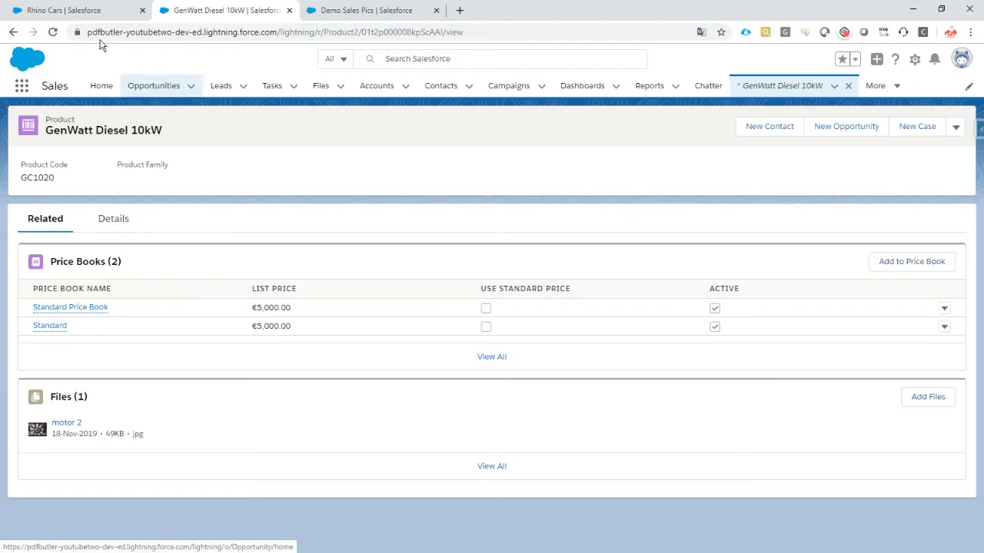
pyautogui.click(73, 13)
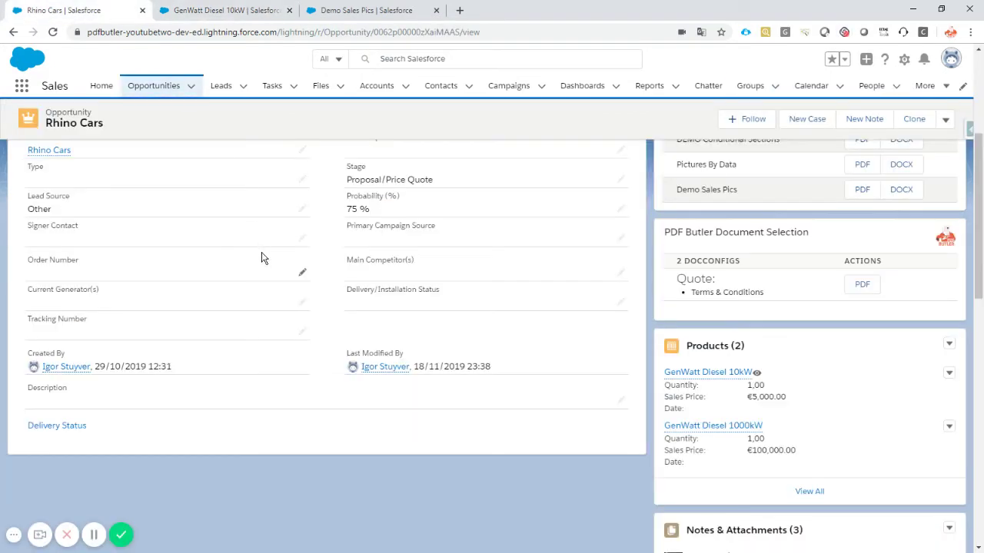
pyautogui.scroll(5, 263, 257)
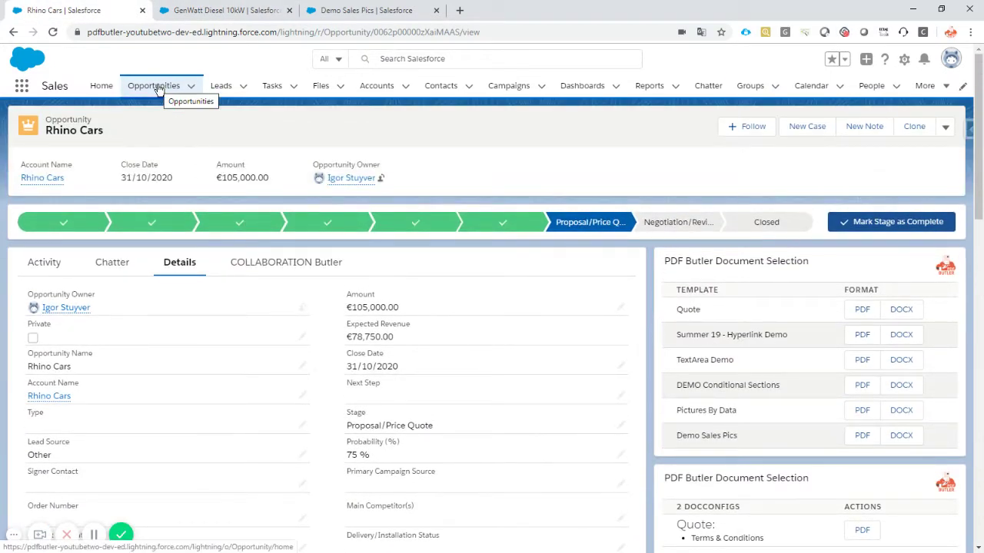
pyautogui.click(206, 13)
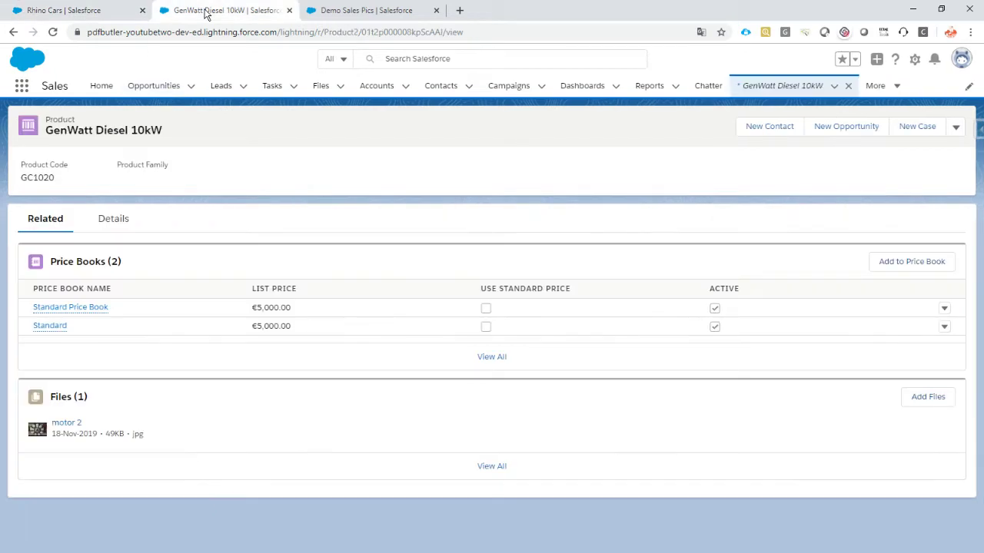
# From the Demo Sales Pics doc config, go to the PDF Butler data sources and examine the Opportunity data source's SOQL query
pyautogui.click(364, 12)
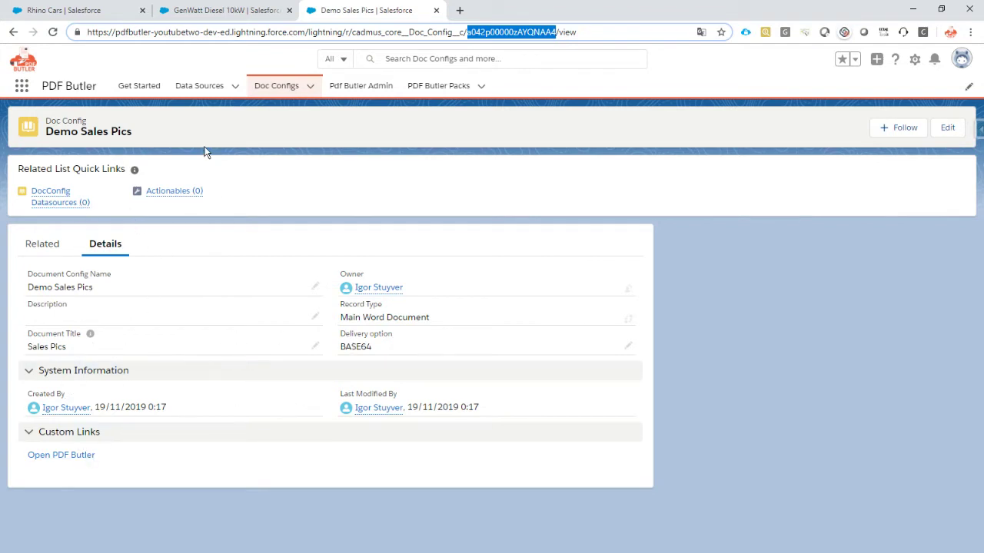
pyautogui.click(200, 86)
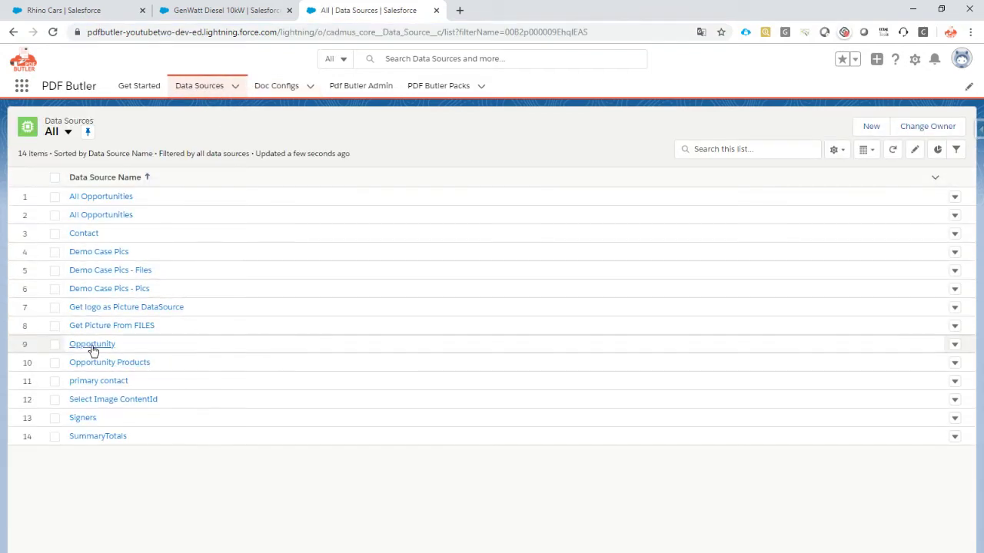
pyautogui.click(92, 344)
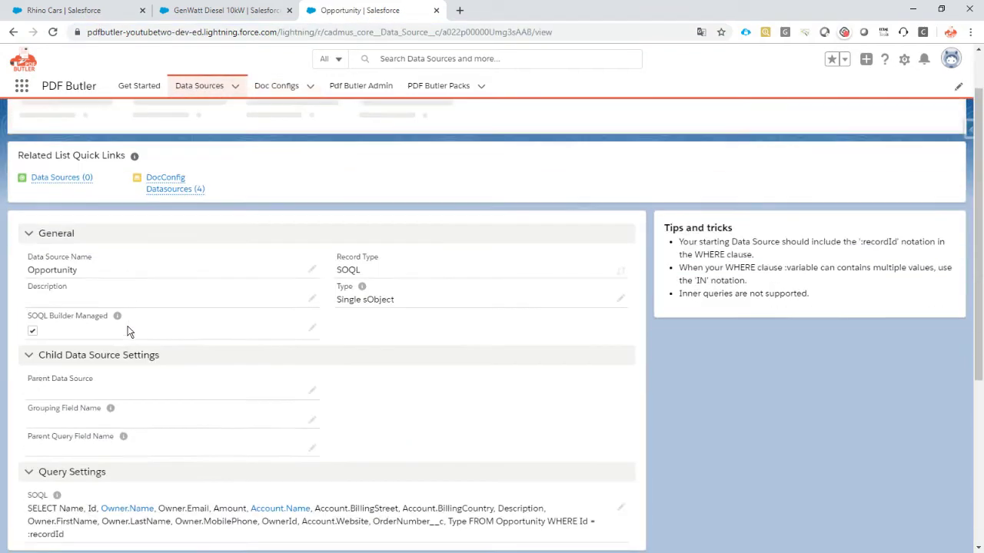
pyautogui.scroll(-3, 139, 338)
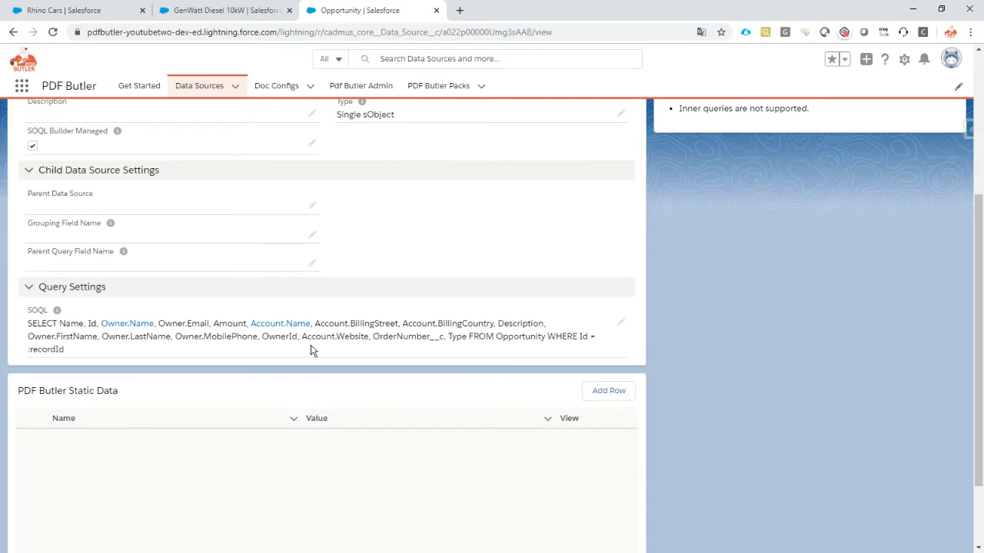
# Open the Opportunity Products data source and examine the object and filter used in its SOQL query
pyautogui.scroll(5, 230, 307)
pyautogui.click(202, 86)
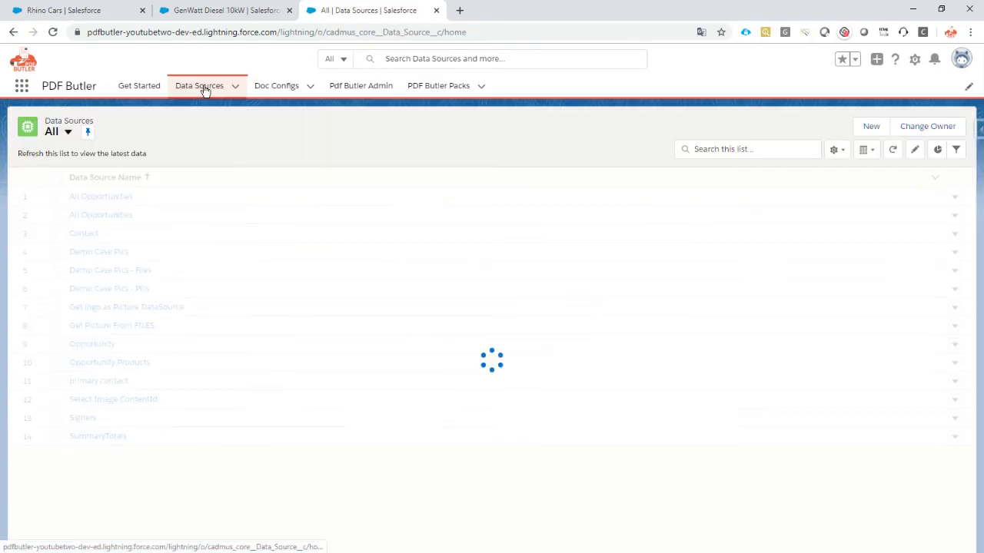
pyautogui.click(138, 363)
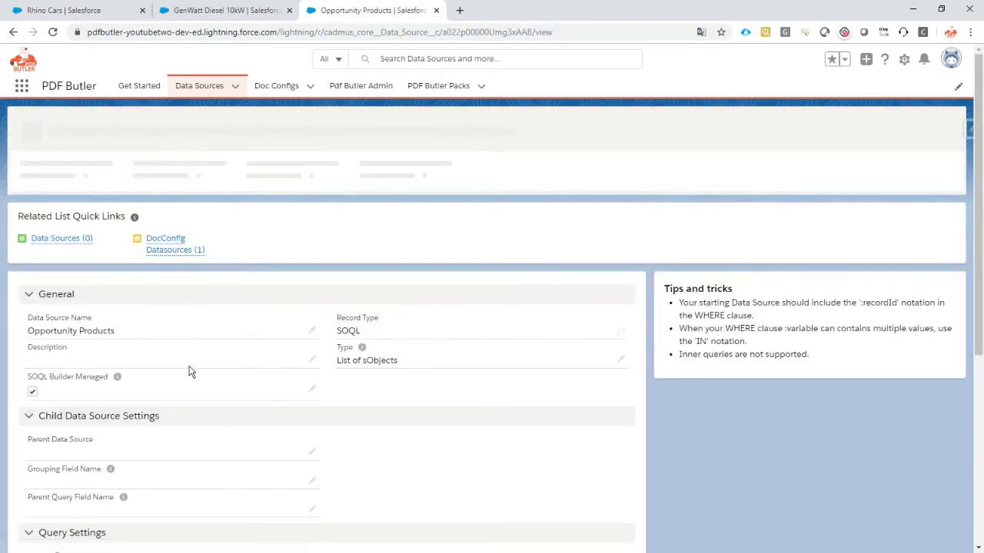
pyautogui.scroll(-2, 193, 338)
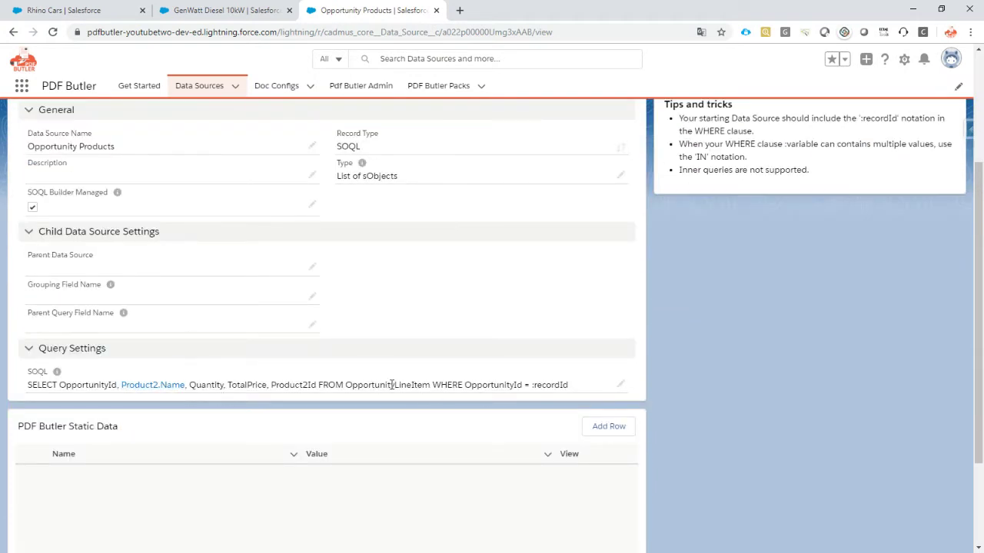
pyautogui.moveTo(348, 385); pyautogui.dragTo(431, 388)
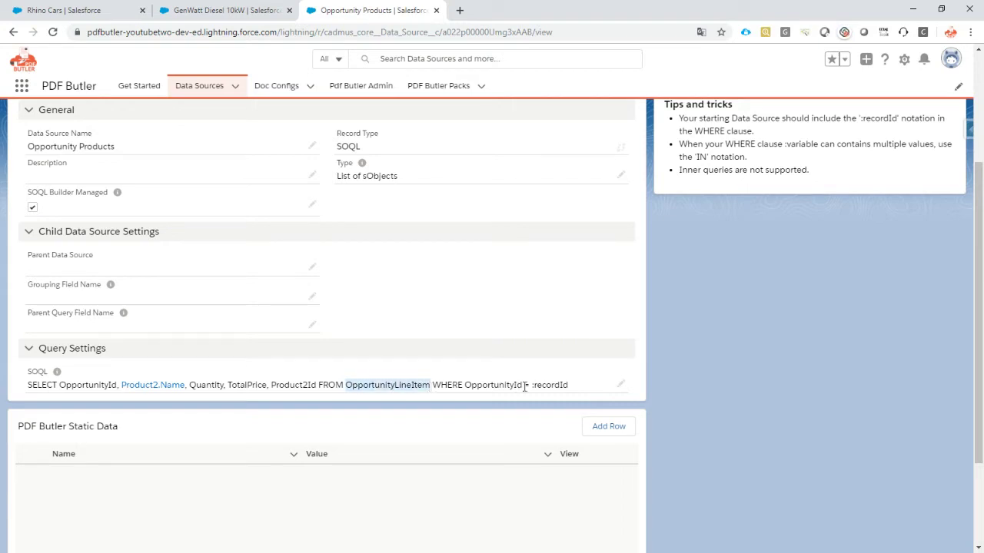
# Start a new child data source of record type PICTURE LIST under Opportunity Products and name it Sales Pic Demo - Pictures
pyautogui.scroll(2, 154, 205)
pyautogui.moveTo(68, 179)
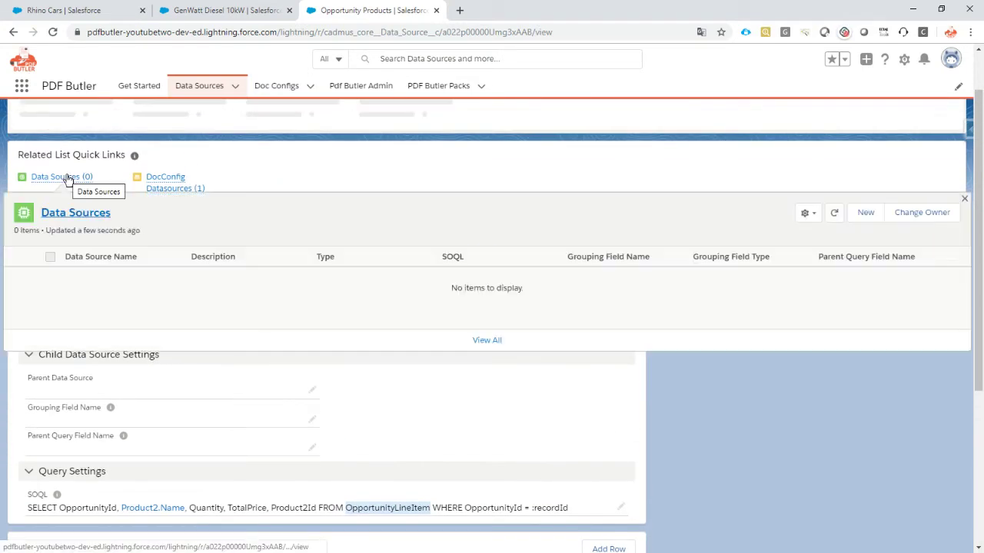
pyautogui.click(864, 212)
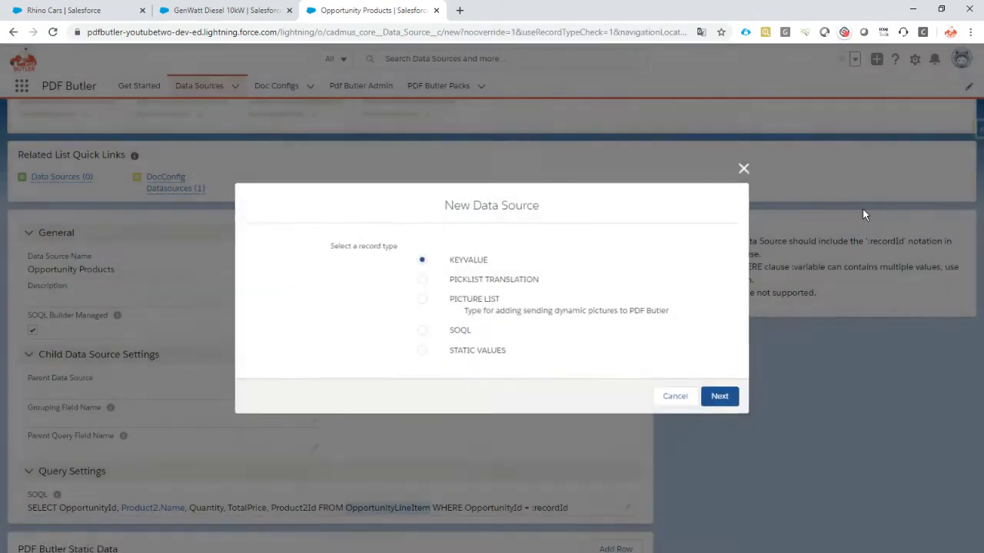
pyautogui.click(476, 302)
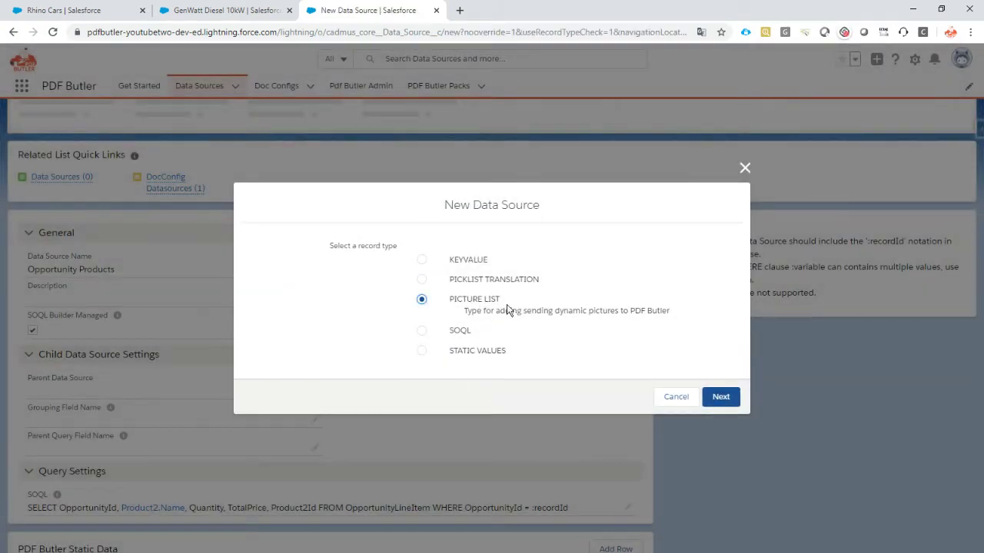
pyautogui.click(721, 398)
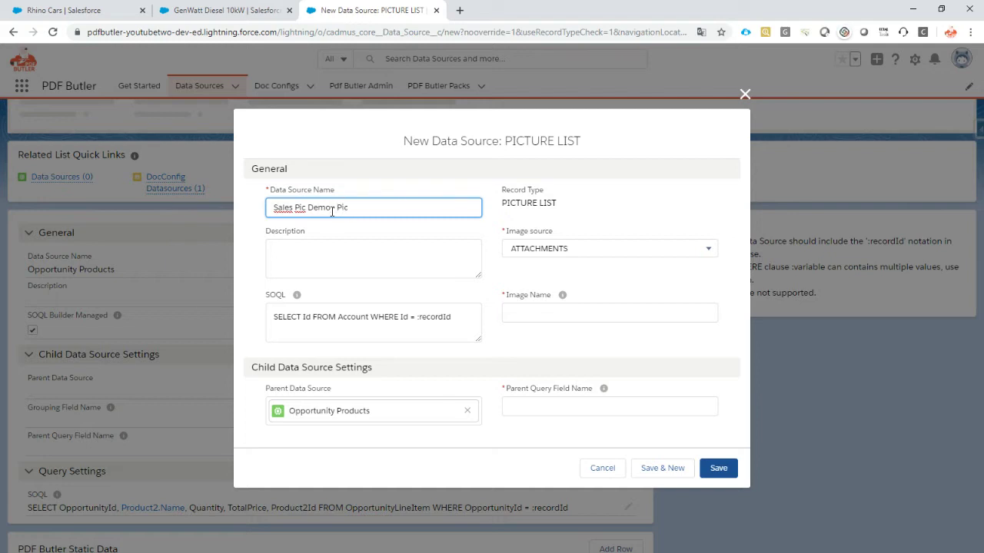
# Set the picture list's image source to FILES and its image name to motor%, checking against the product's attached file
pyautogui.click(526, 250)
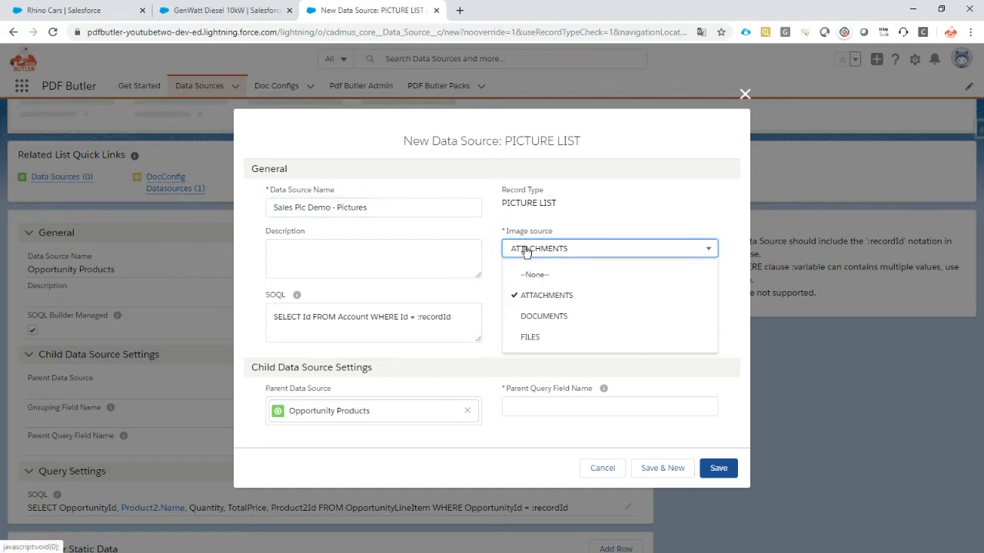
pyautogui.click(542, 338)
pyautogui.click(532, 312)
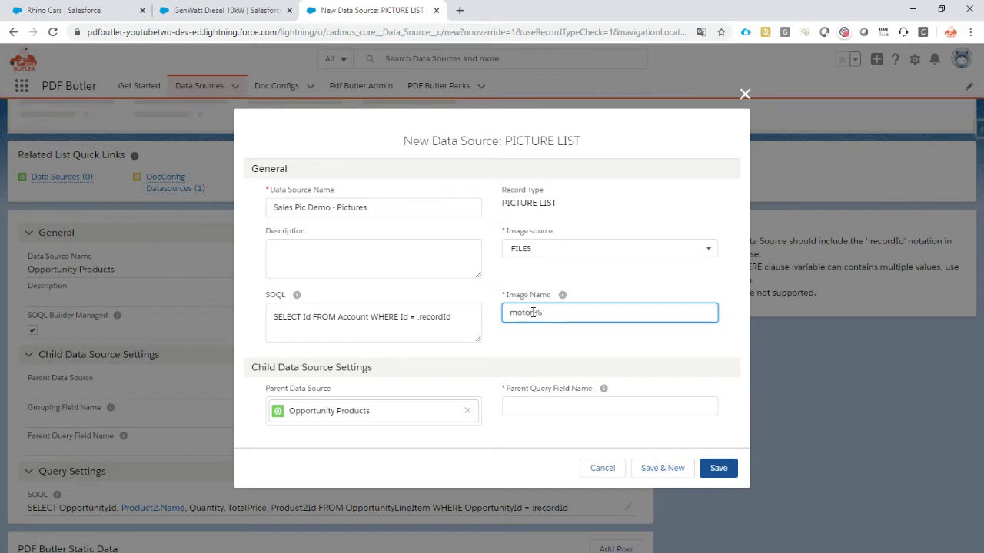
pyautogui.click(218, 11)
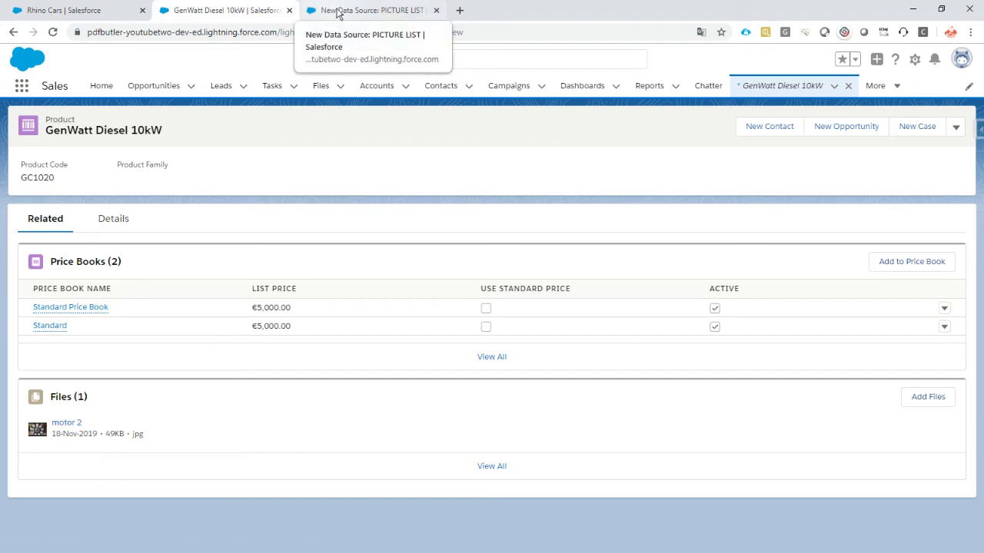
pyautogui.click(336, 11)
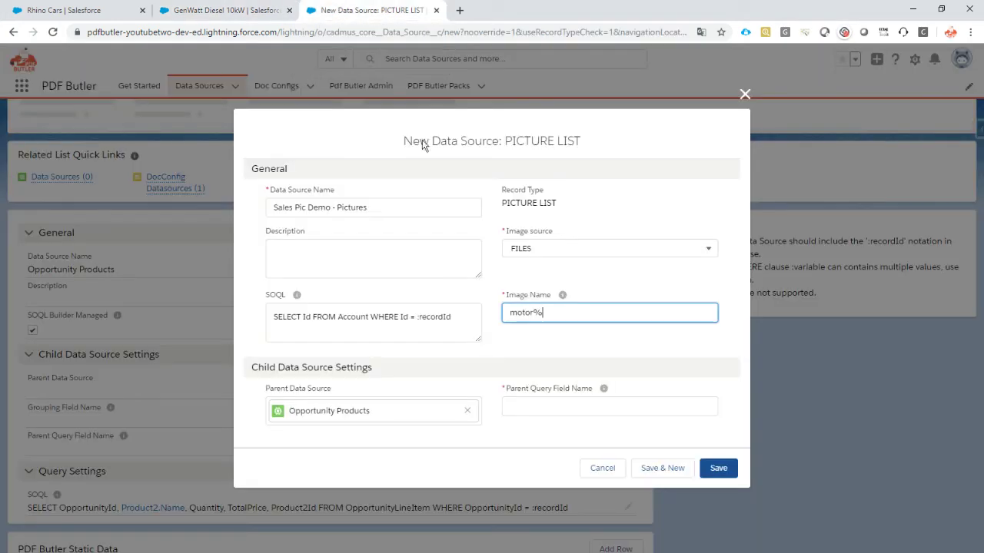
# Set the picture list's parent query field name to Product2Id and save the new data source
pyautogui.click(542, 411)
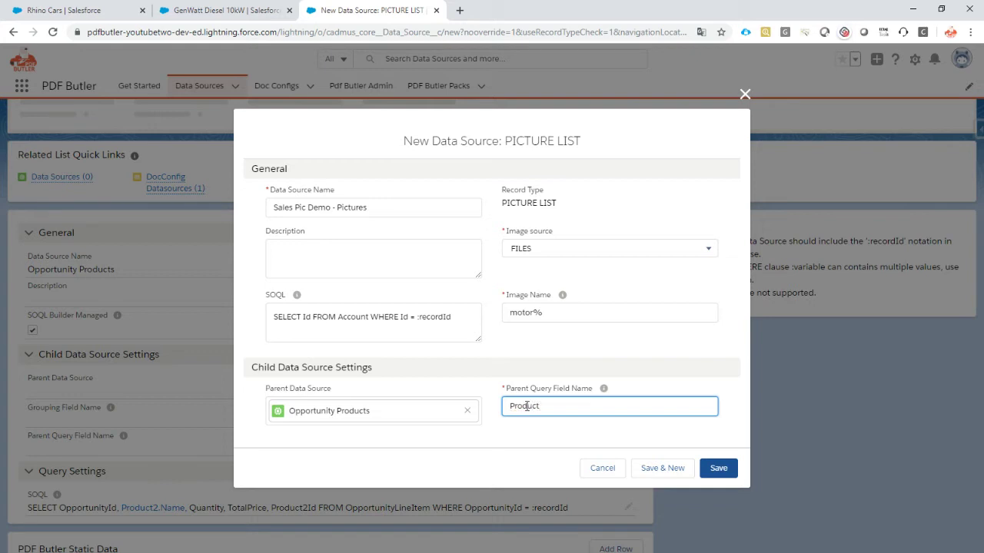
pyautogui.write('Id')
pyautogui.moveTo(510, 408); pyautogui.dragTo(577, 430)
pyautogui.click(718, 470)
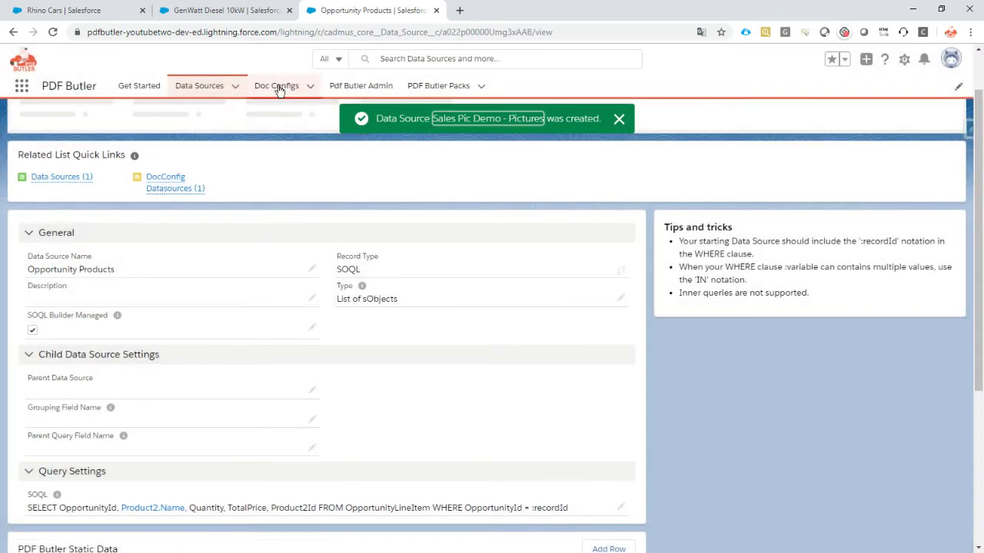
# In the Demo Sales Pics doc config editor, load Sales Picture.docx as the default document and give it the alternative name v1
pyautogui.click(279, 87)
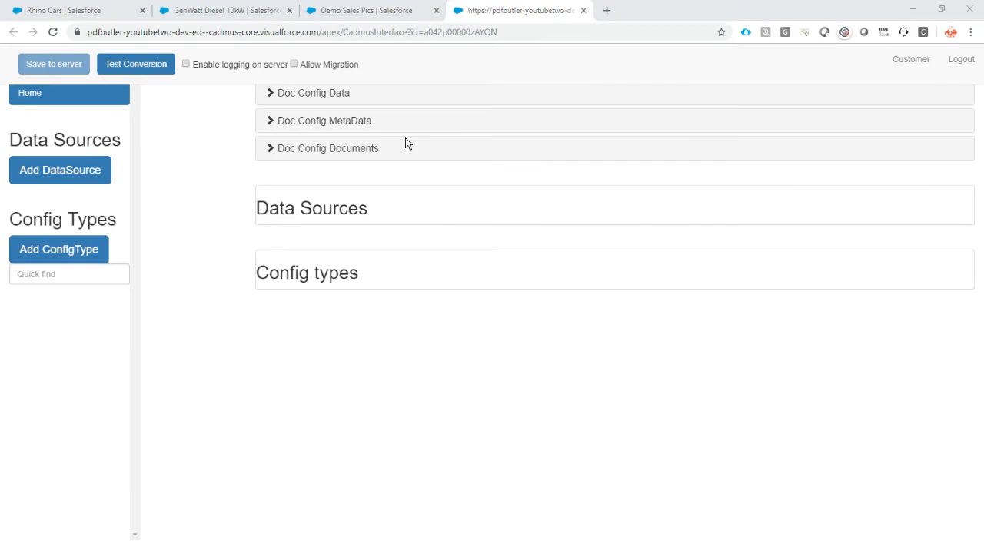
pyautogui.hotkey('alt', 'Tab')
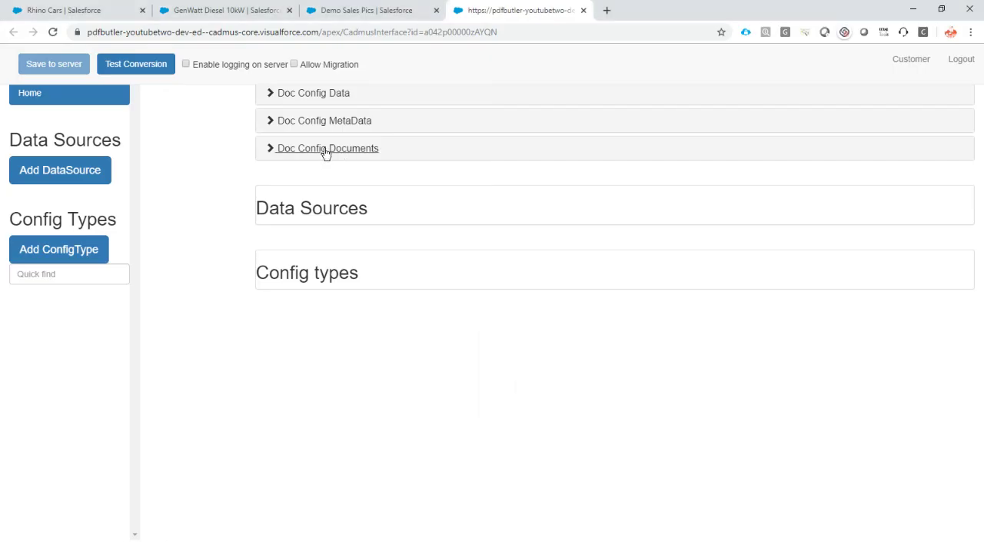
pyautogui.click(325, 152)
pyautogui.click(324, 221)
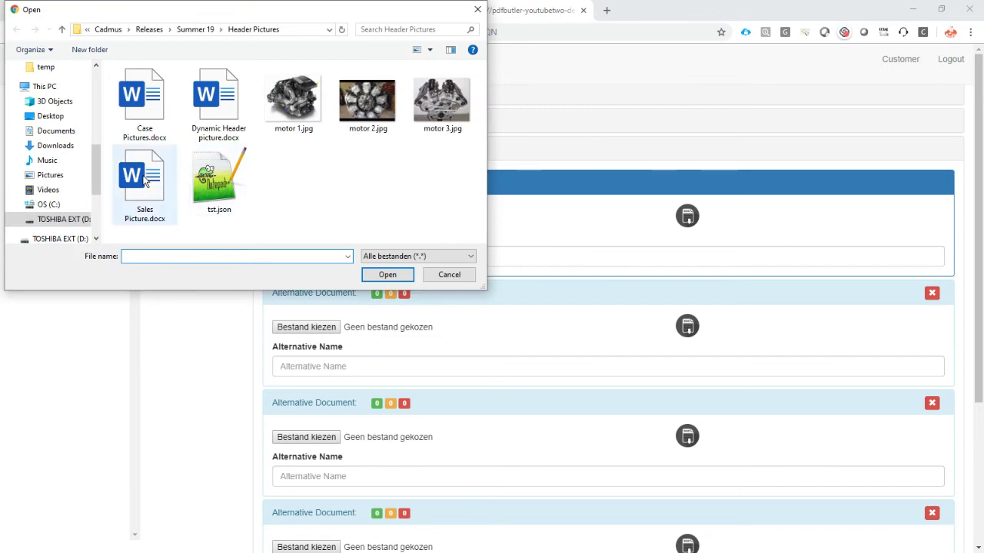
pyautogui.doubleClick(145, 179)
pyautogui.click(323, 256)
pyautogui.write('st')
# Add the Opportunity Products data source to the doc config, keeping its listed fields and types
pyautogui.click(83, 165)
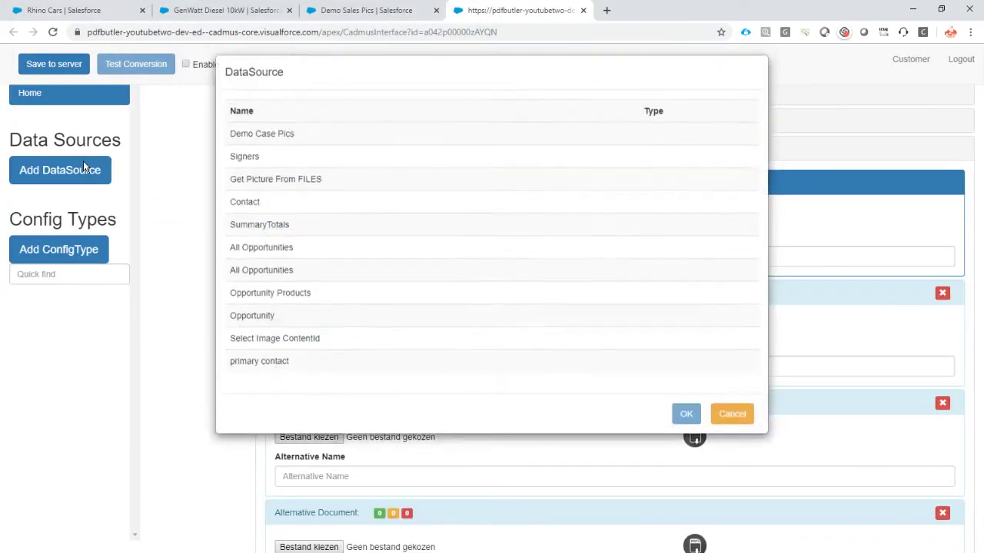
pyautogui.click(283, 300)
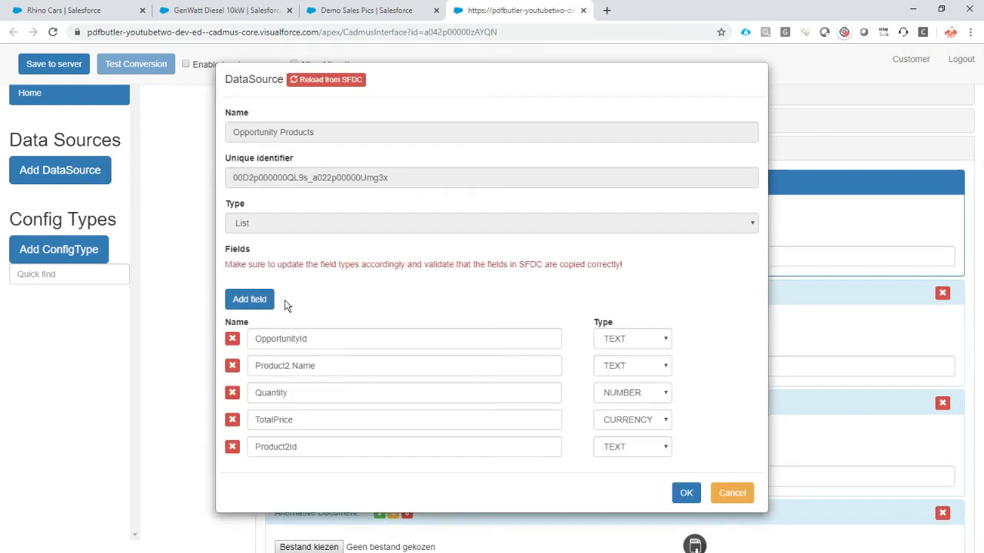
pyautogui.click(685, 496)
# Add Sales Pic Demo - Pictures as a child data source under Opportunity Products
pyautogui.click(84, 196)
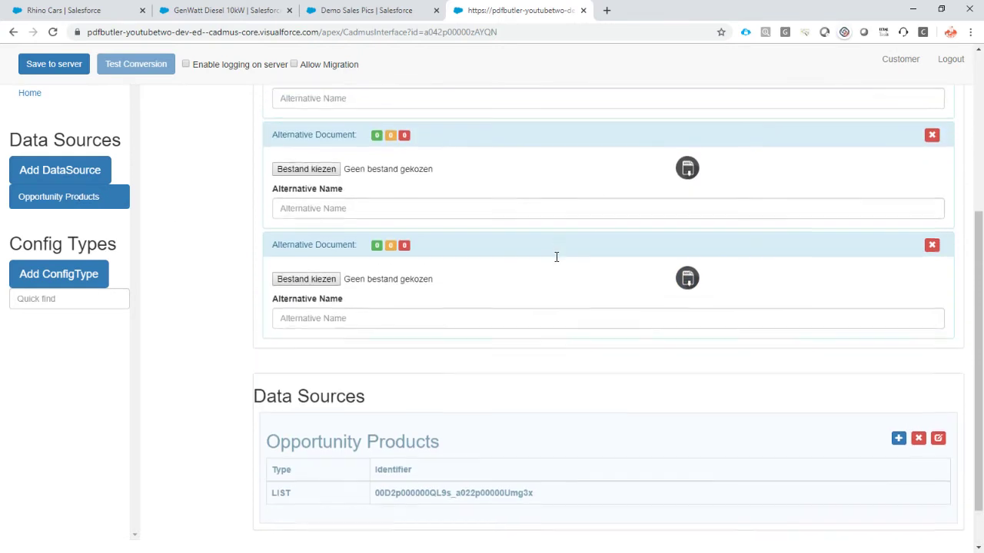
pyautogui.scroll(-2, 556, 262)
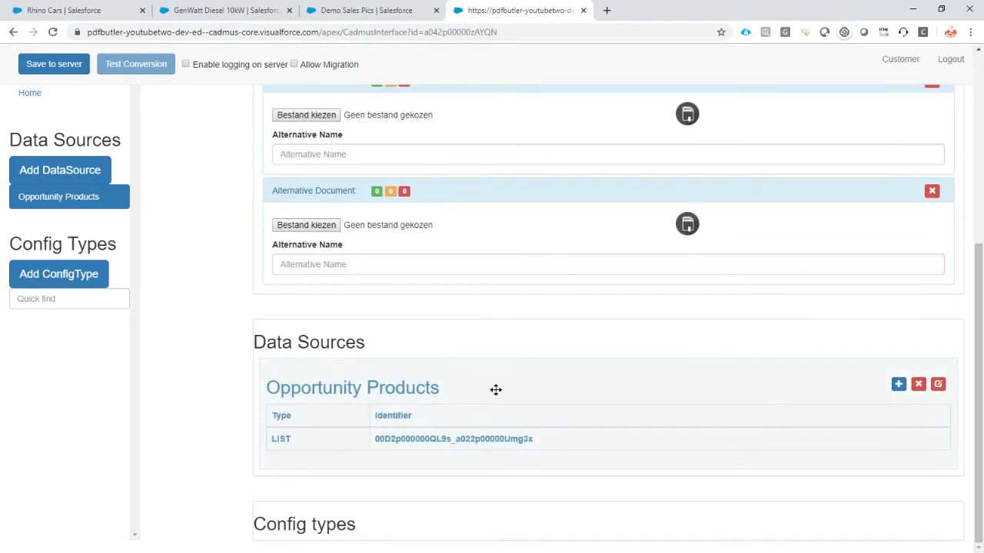
pyautogui.click(899, 383)
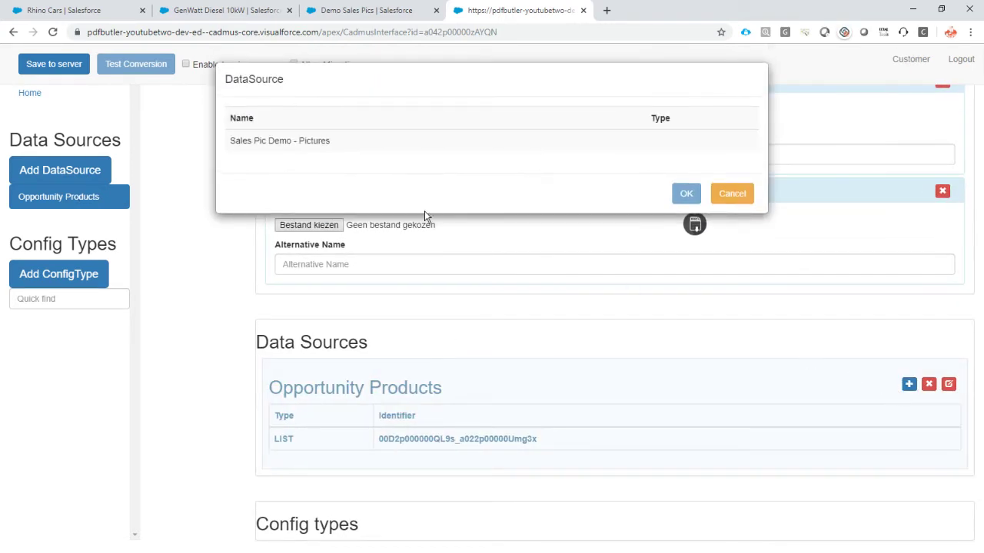
pyautogui.click(284, 145)
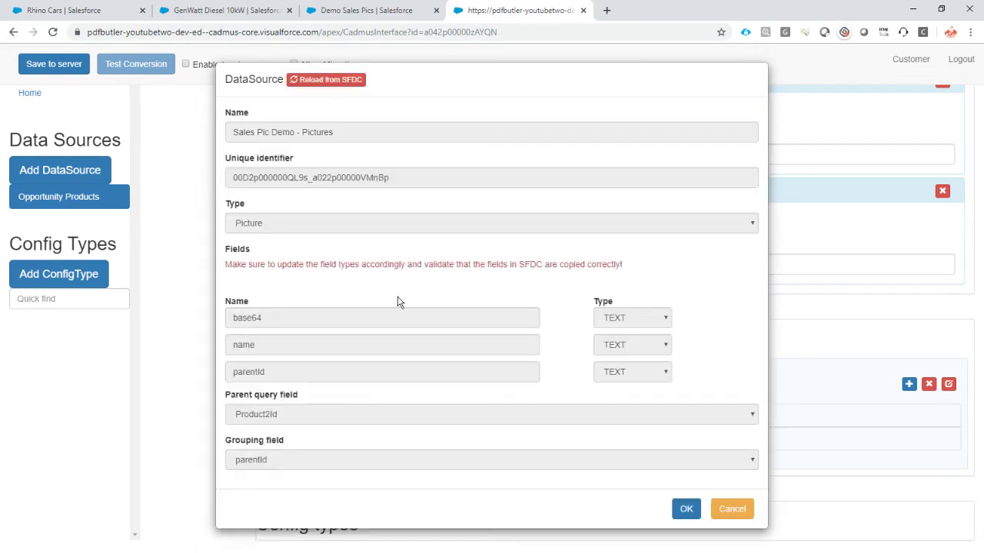
pyautogui.click(686, 511)
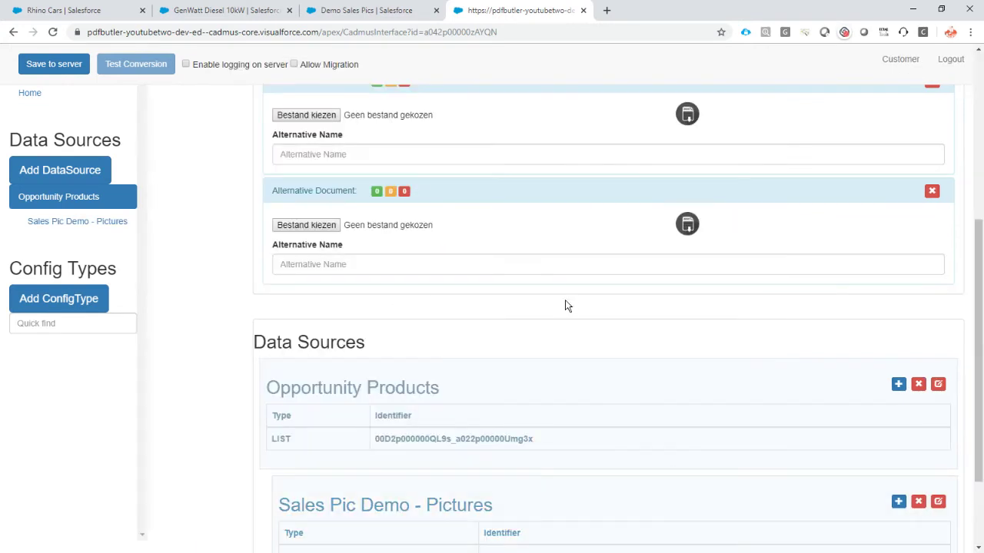
pyautogui.scroll(-1, 538, 296)
# Start a new config type and name it PROD_NAME, copied from the product placeholder in the Word template's table
pyautogui.click(83, 301)
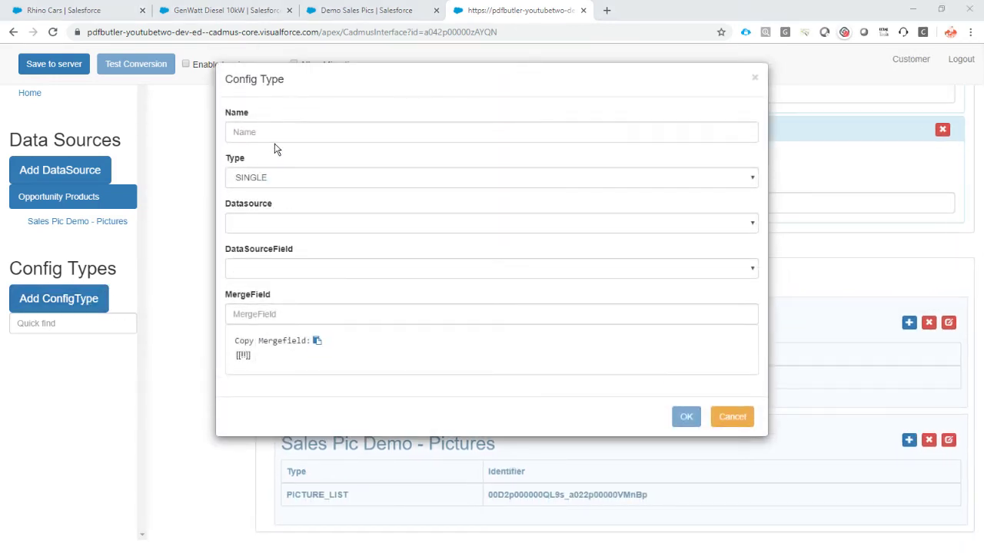
pyautogui.hotkey('alt', 'Tab')
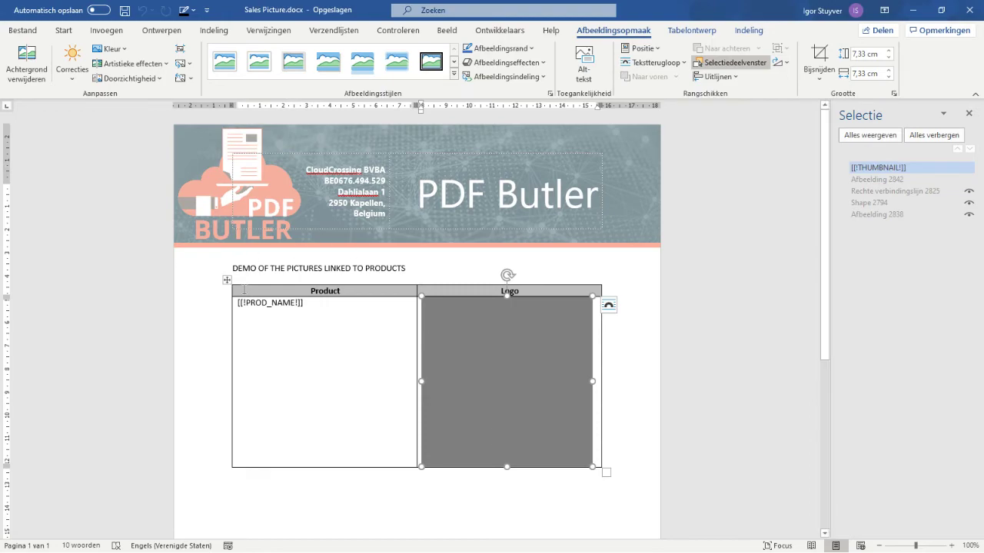
pyautogui.click(254, 309)
pyautogui.moveTo(246, 305); pyautogui.dragTo(294, 306)
pyautogui.hotkey('ctrl', 'c')
pyautogui.hotkey('alt', 'Tab')
pyautogui.click(312, 138)
pyautogui.hotkey('ctrl', 'v')
# Make the config type a TABLE_ROW on Opportunity Products with merge field PROD_NAME, and extend its name to PROD_NAME ROW
pyautogui.click(281, 179)
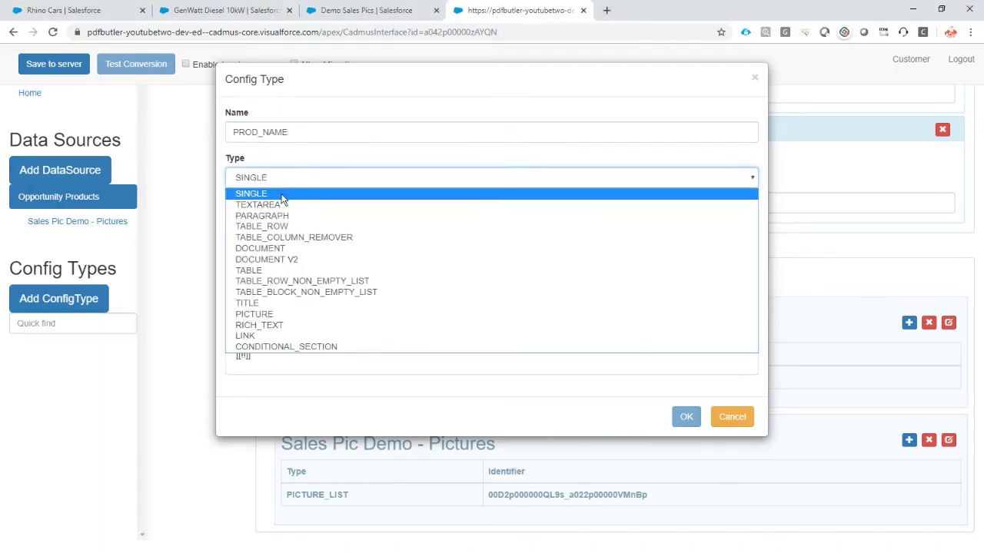
pyautogui.click(286, 230)
pyautogui.click(260, 228)
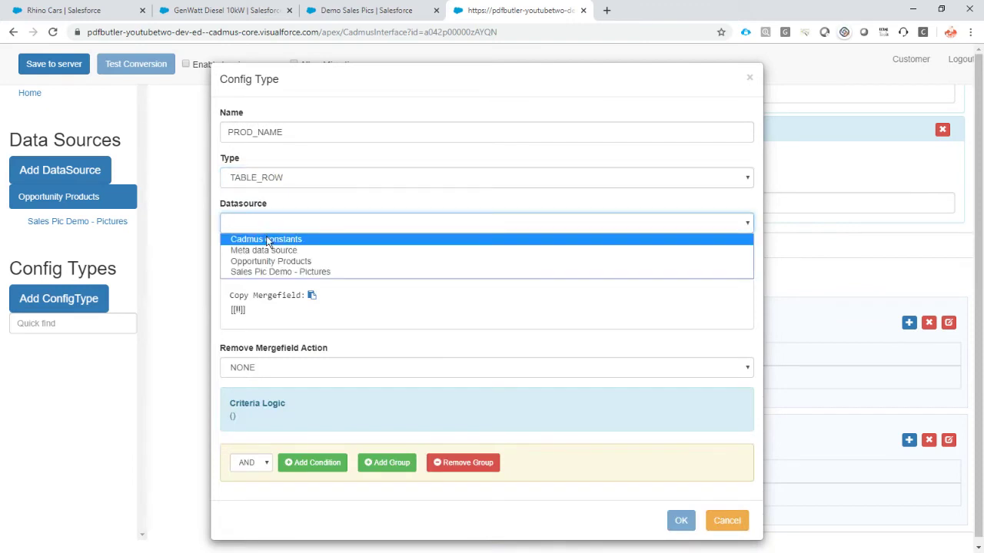
pyautogui.click(309, 261)
pyautogui.click(292, 269)
pyautogui.write('PROD_NAME')
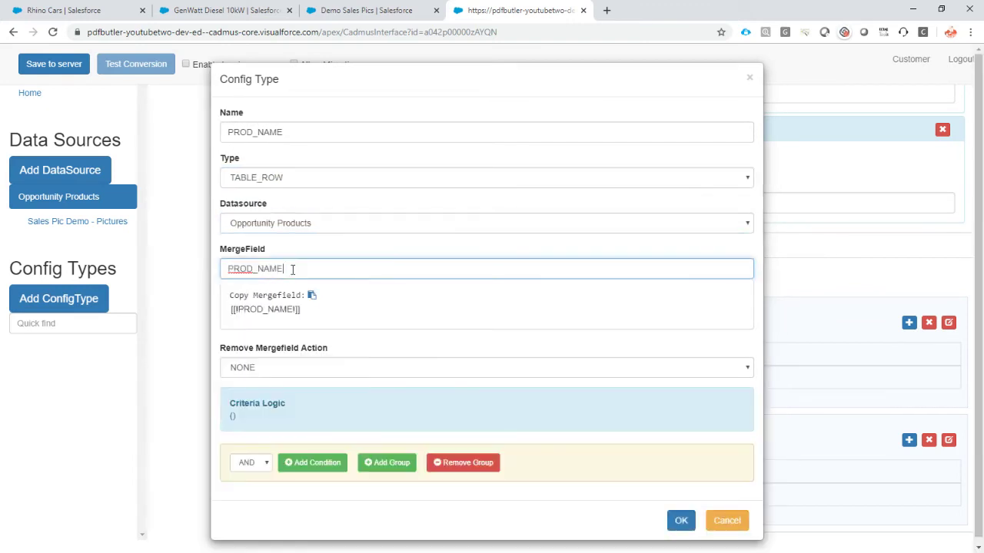
pyautogui.click(310, 131)
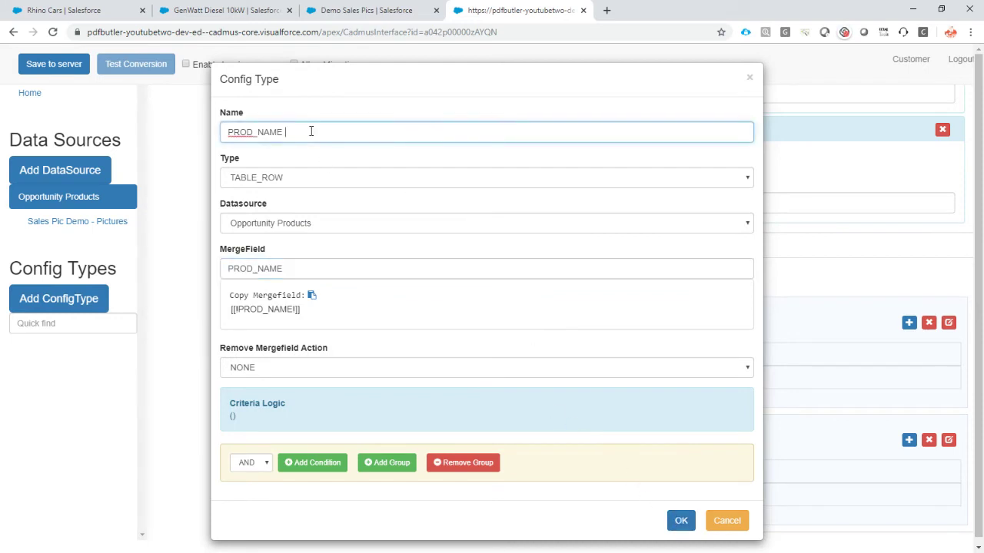
pyautogui.click(681, 521)
# Add a SINGLE child config type PROD_NAME under PROD_NAME ROW, with data source field Product2.Name and merge field PROD_NAME
pyautogui.click(99, 353)
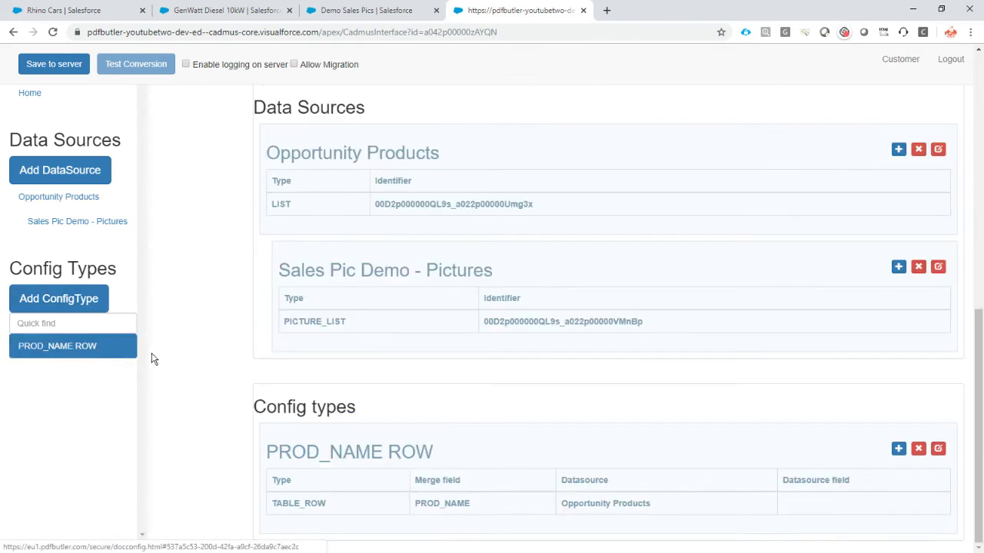
pyautogui.click(898, 449)
pyautogui.click(268, 132)
pyautogui.hotkey('ctrl', 'v')
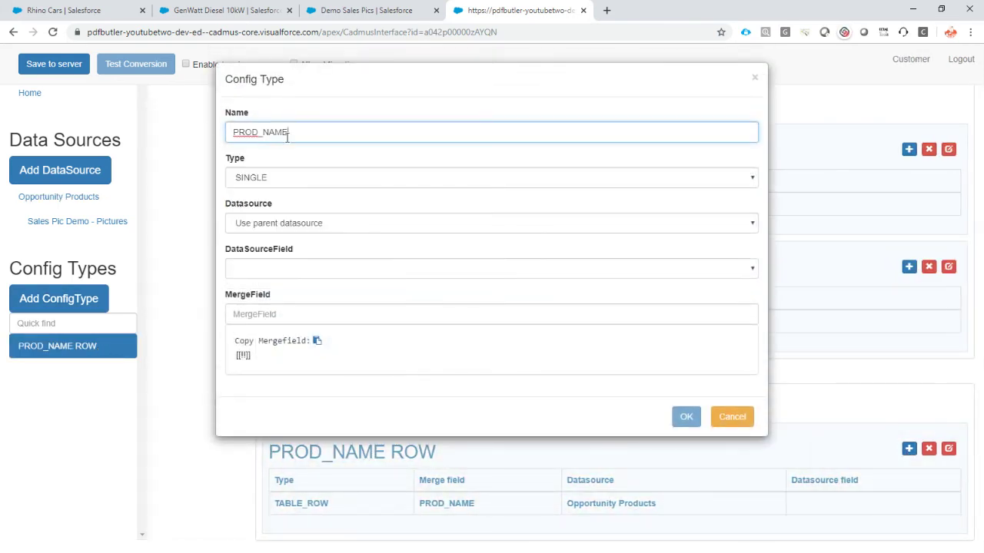
pyautogui.click(263, 269)
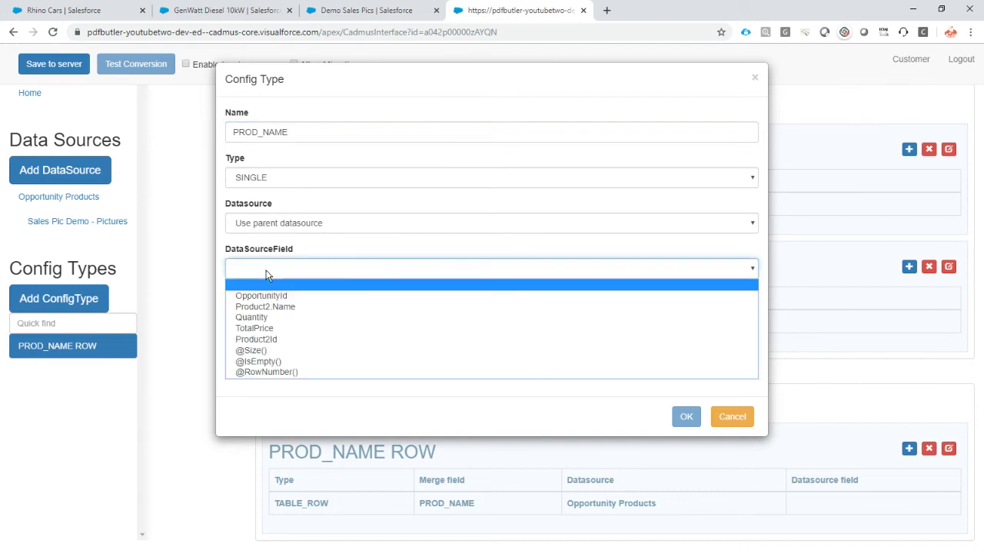
pyautogui.click(300, 306)
pyautogui.click(288, 313)
pyautogui.hotkey('ctrl', 'v')
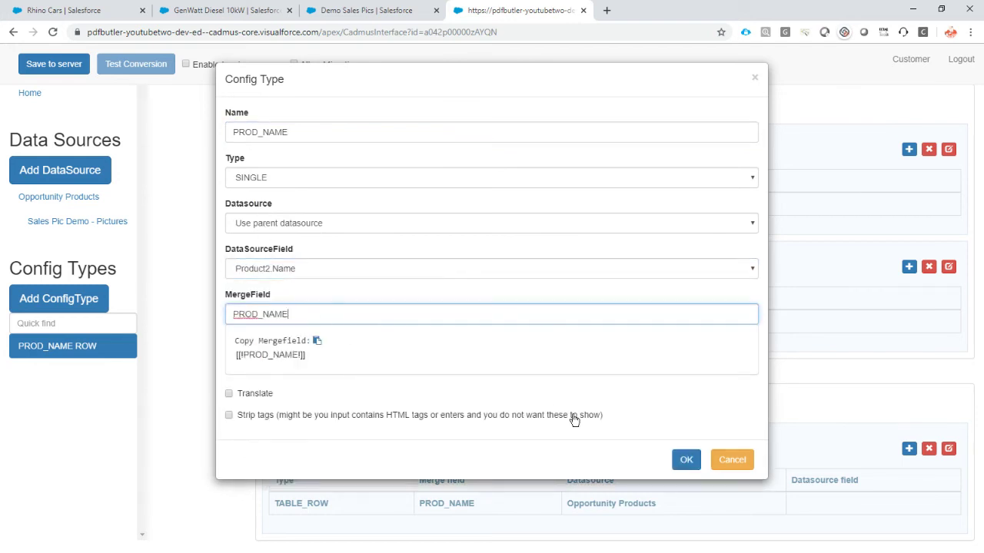
pyautogui.click(686, 461)
# Start another child config type of type PICTURE under PROD_NAME ROW and copy the THUMBNAIL placeholder name from the Word template's picture
pyautogui.scroll(-2, 646, 415)
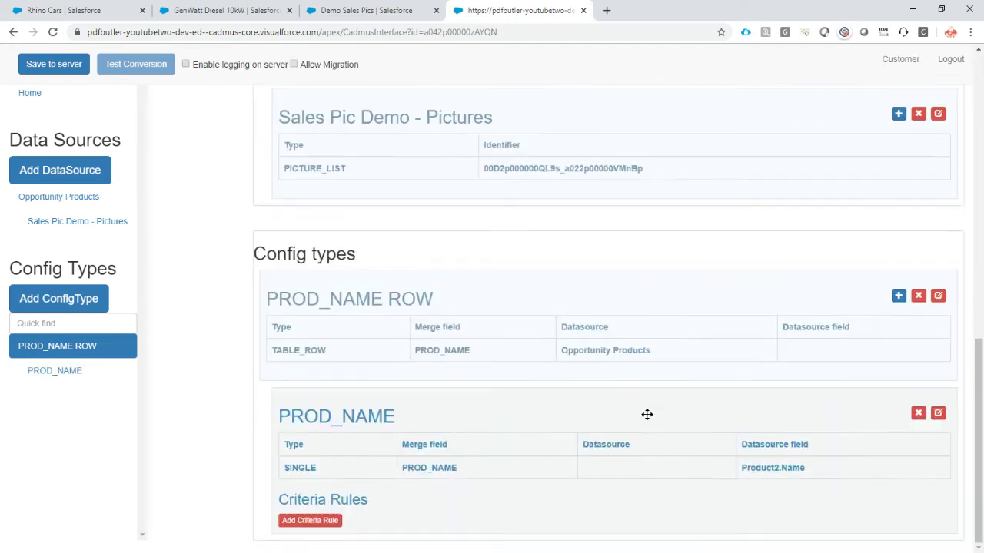
pyautogui.click(898, 296)
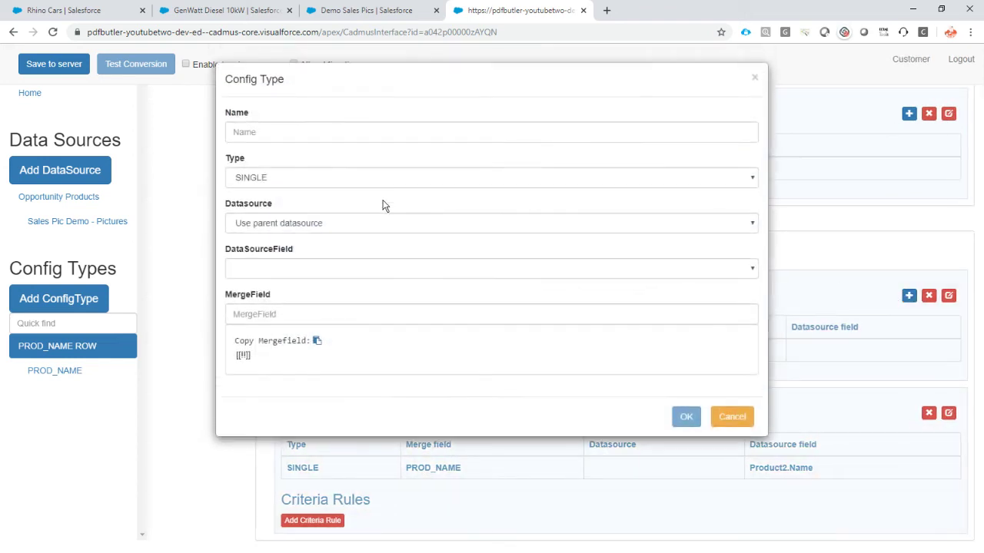
pyautogui.click(277, 178)
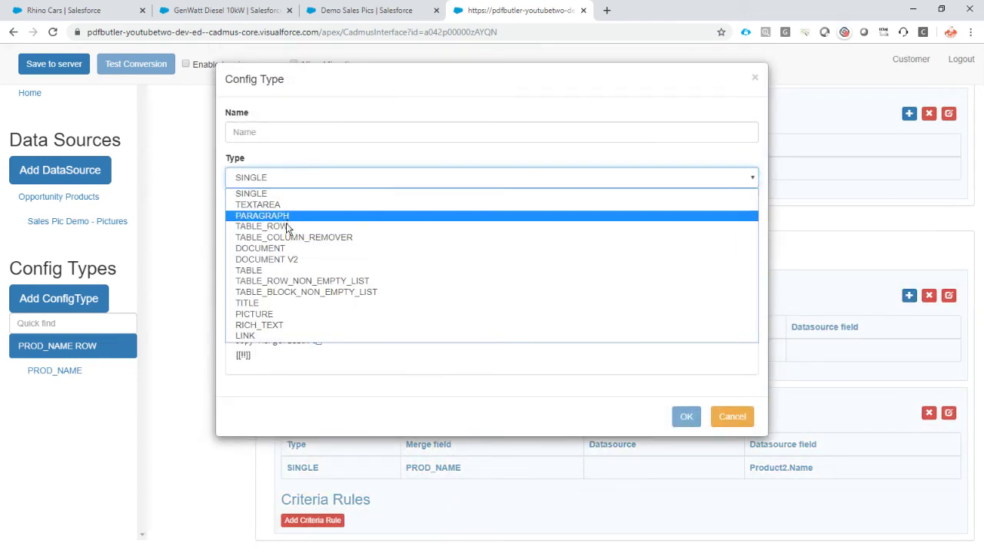
pyautogui.click(285, 313)
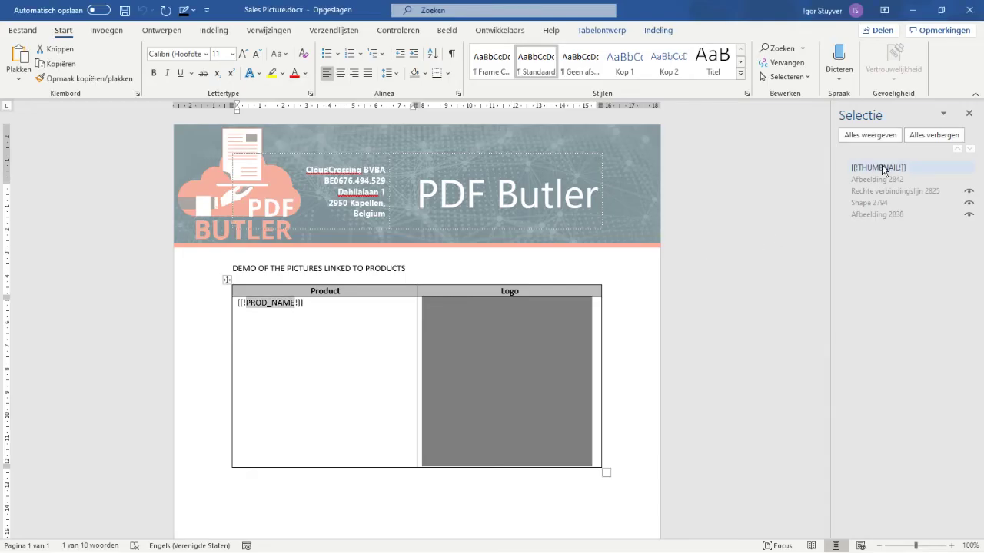
pyautogui.click(880, 168)
pyautogui.click(883, 167)
pyautogui.doubleClick(884, 167)
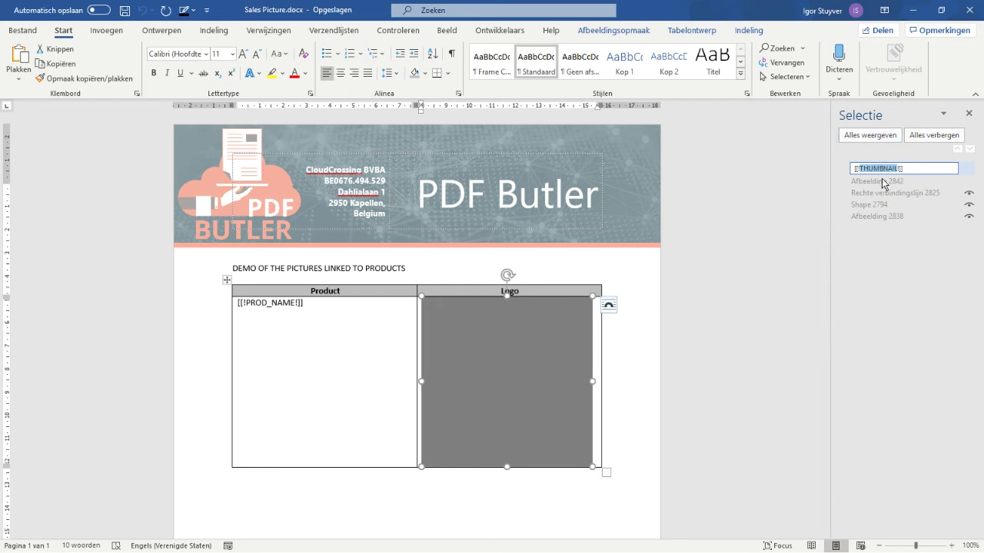
pyautogui.press('Return')
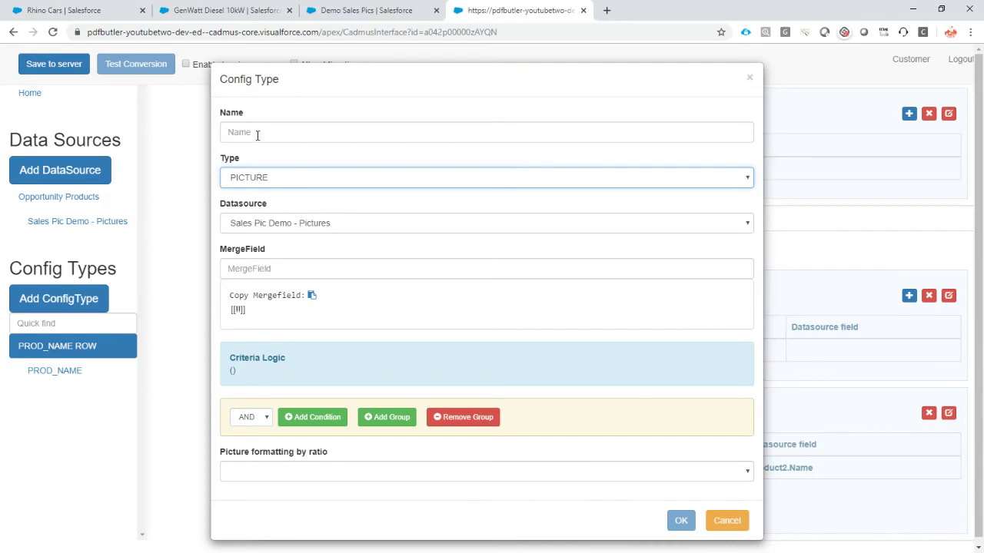
# Fill in THUMBNAIL as both the name and the merge field of the picture config type
pyautogui.click(257, 135)
pyautogui.hotkey('ctrl', 'v')
pyautogui.click(285, 268)
pyautogui.hotkey('ctrl', 'v')
# Set the picture formatting to scale ratio by width of the placeholder picture, check the template's placeholder, and accept the config type
pyautogui.click(301, 472)
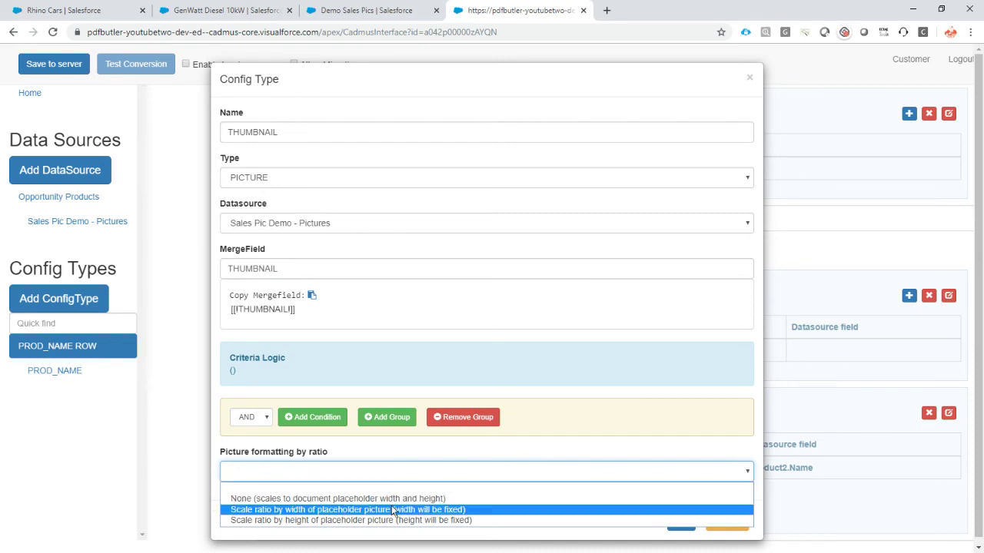
pyautogui.click(453, 510)
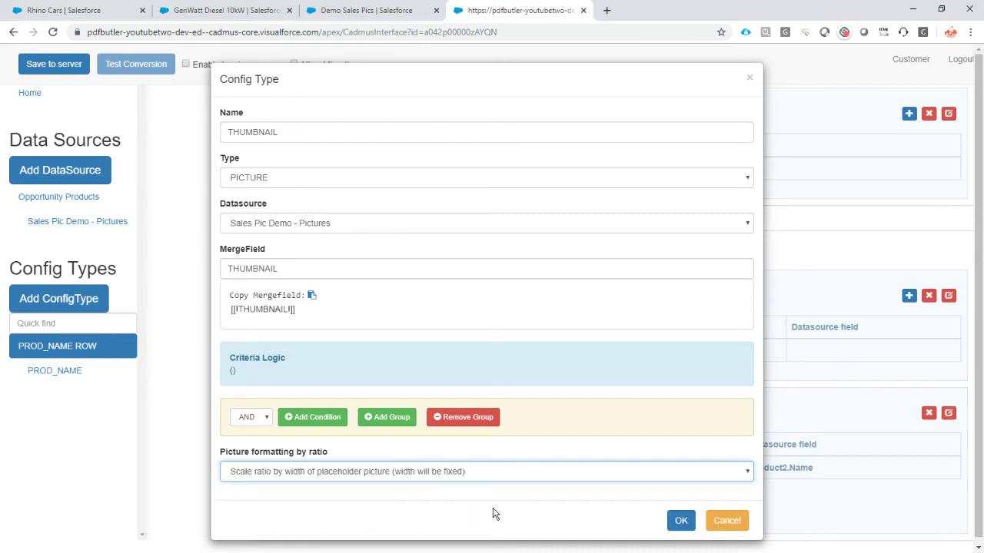
pyautogui.click(468, 475)
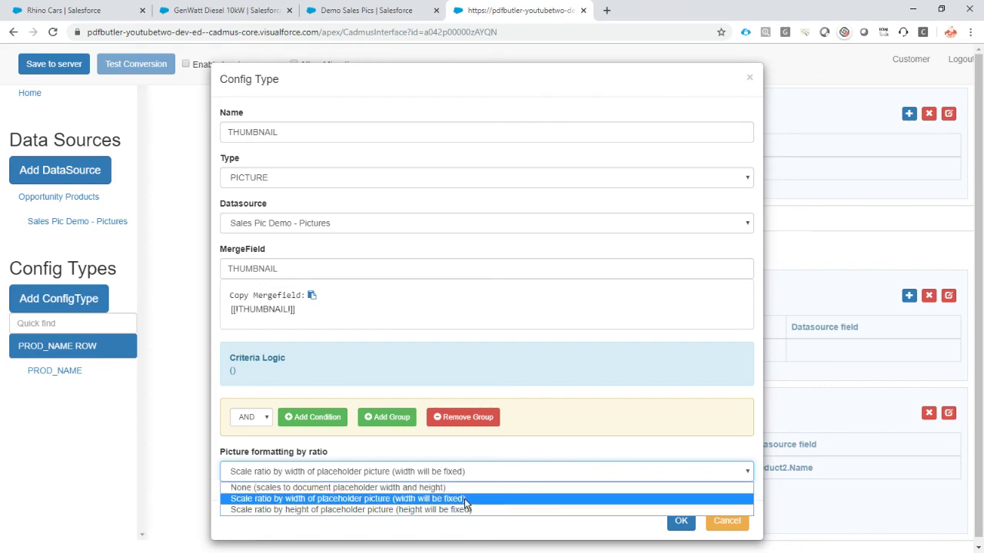
pyautogui.click(465, 499)
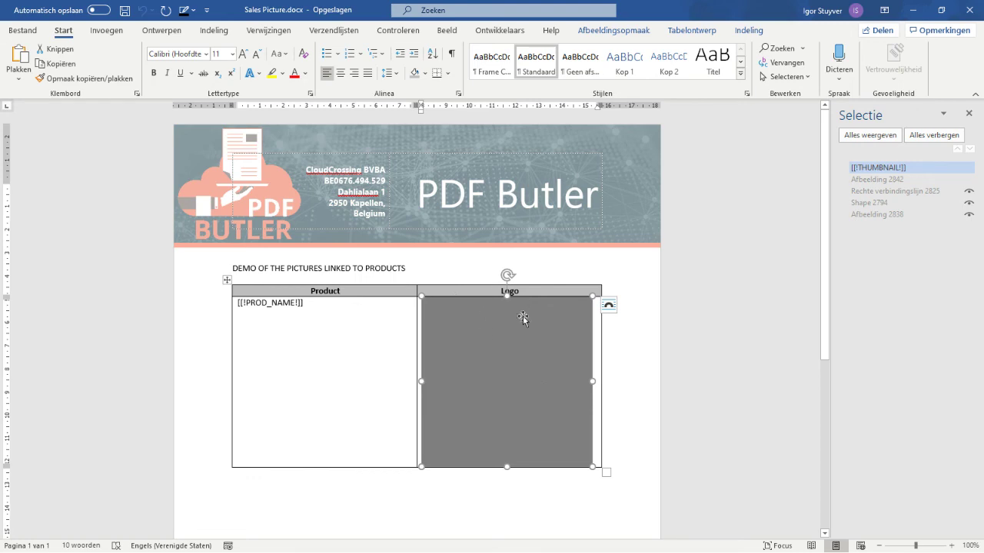
pyautogui.hotkey('alt', 'Tab')
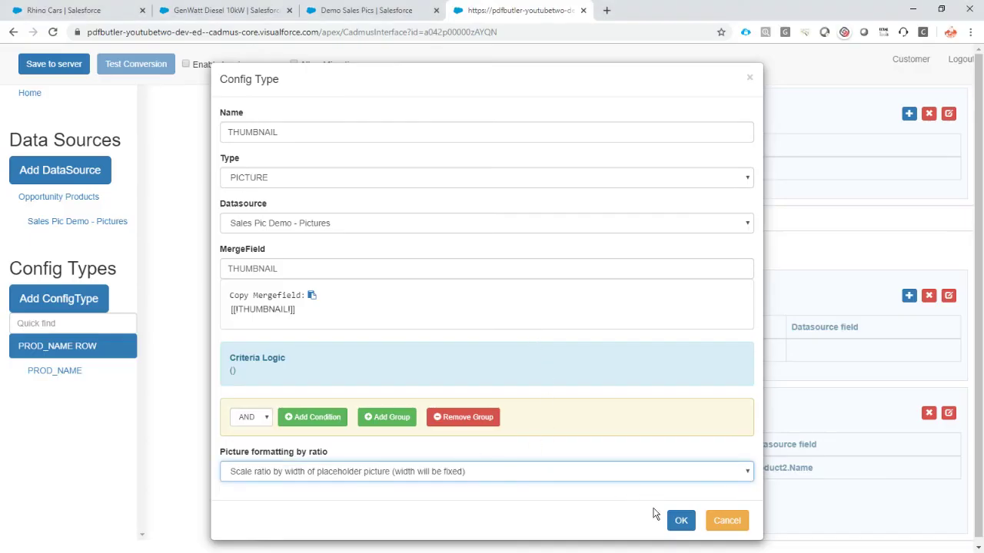
pyautogui.click(681, 521)
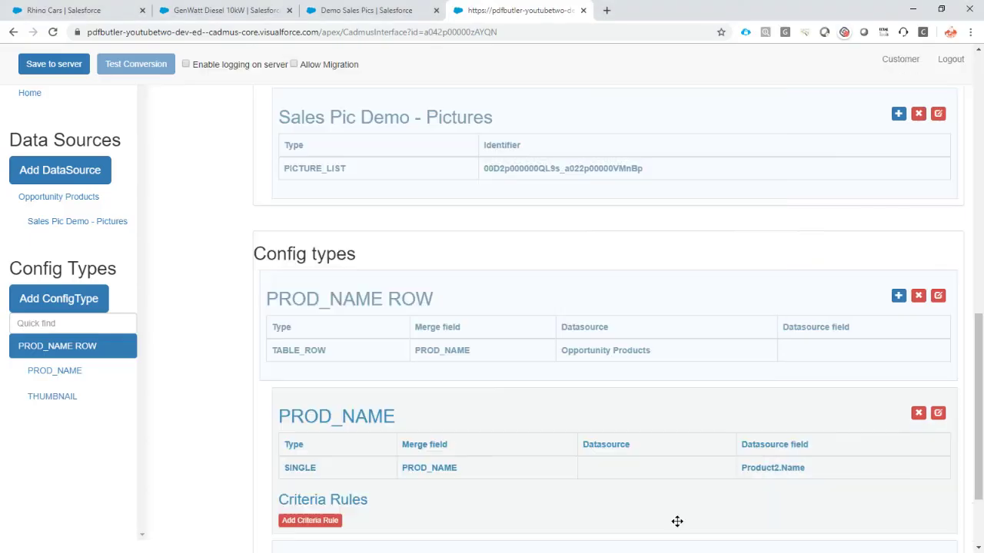
# Save the doc config to the server, then generate the Demo Sales Pics PDF from the Rhino Cars opportunity and review its product pictures
pyautogui.click(53, 67)
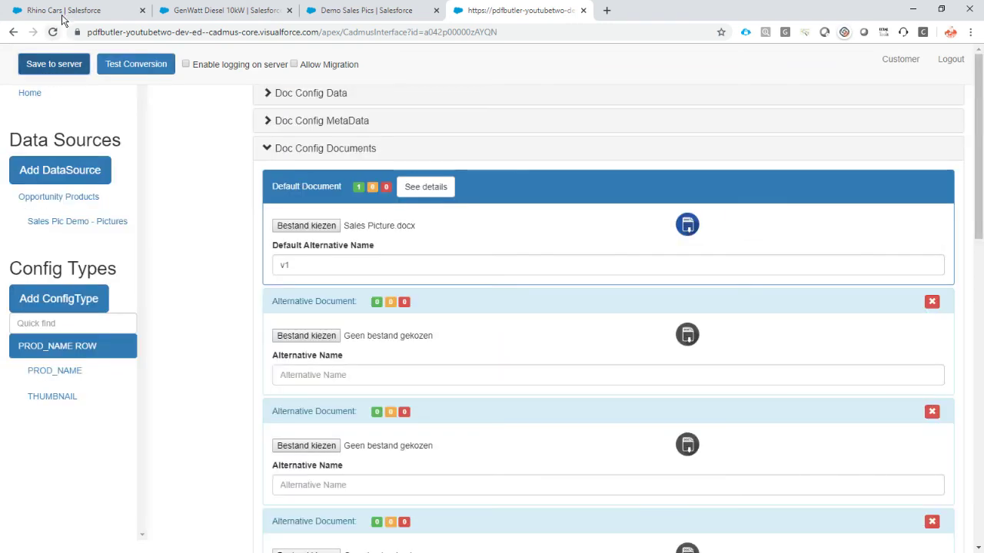
pyautogui.click(65, 14)
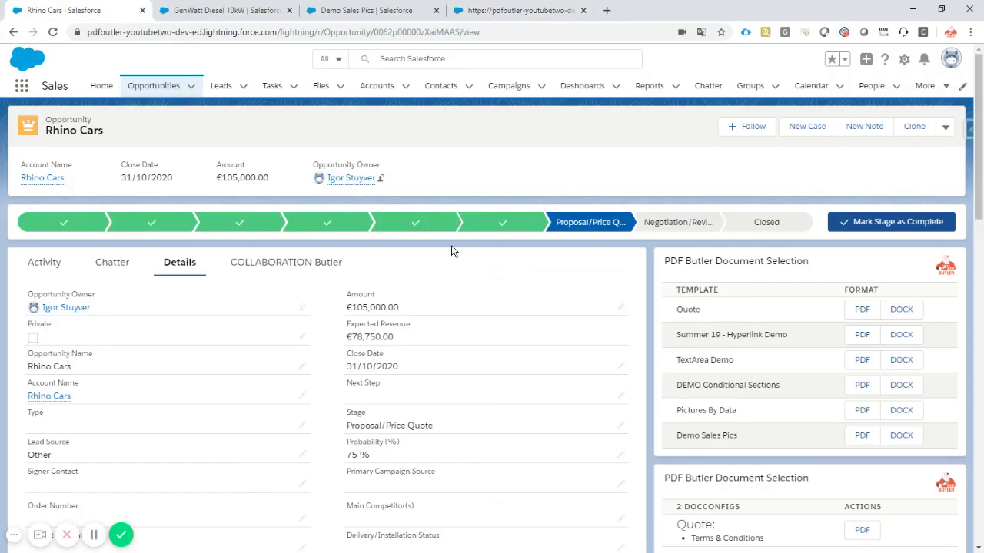
pyautogui.click(862, 435)
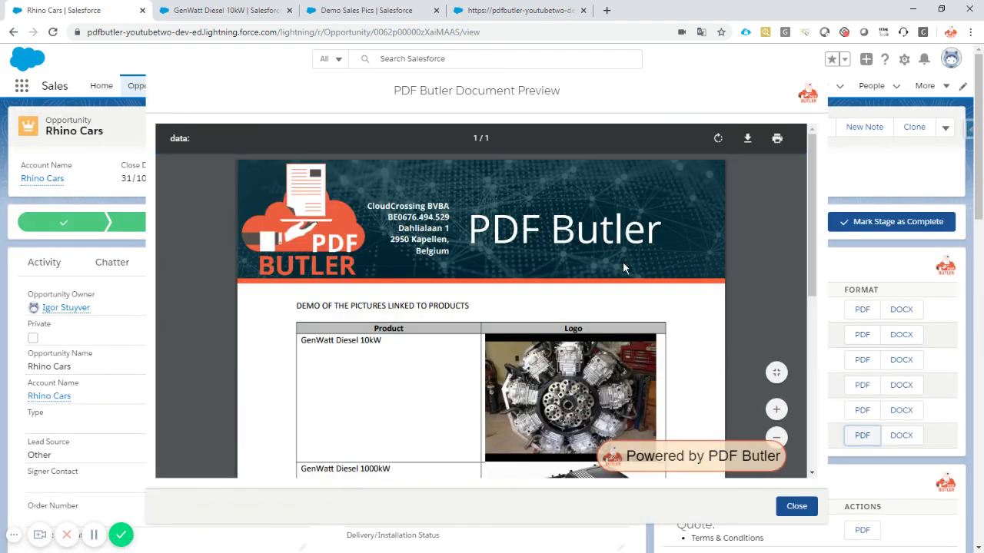
pyautogui.scroll(-3, 623, 267)
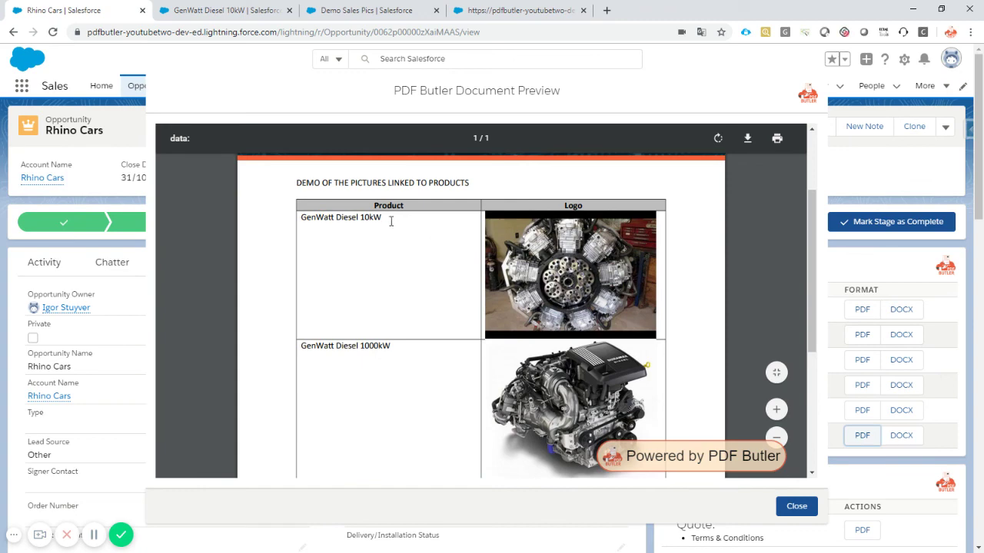
pyautogui.scroll(-5, 391, 225)
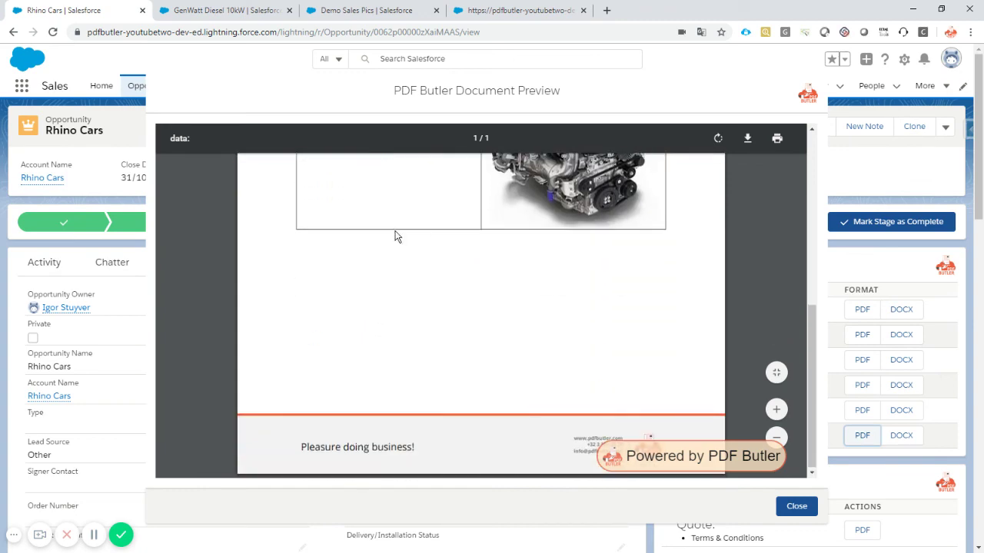
pyautogui.scroll(6, 395, 237)
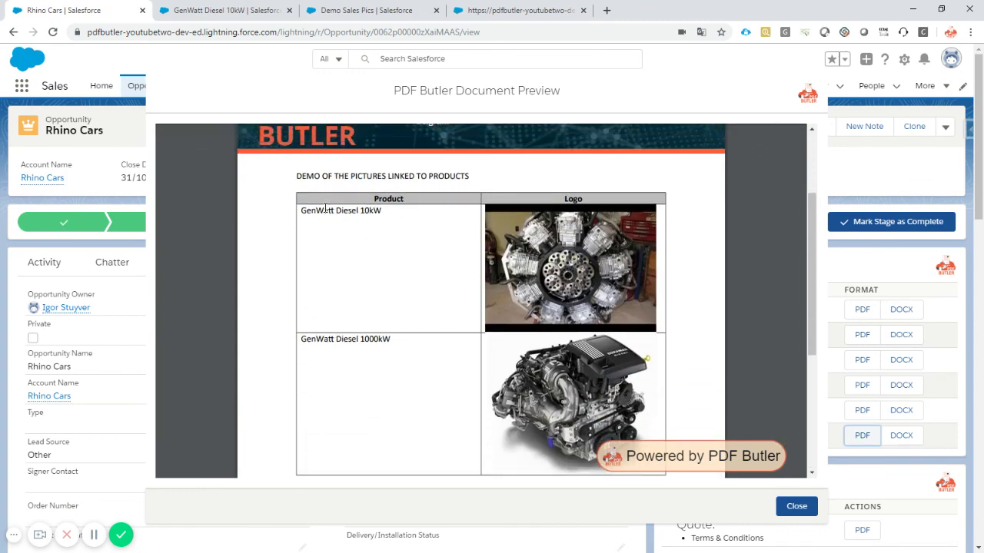